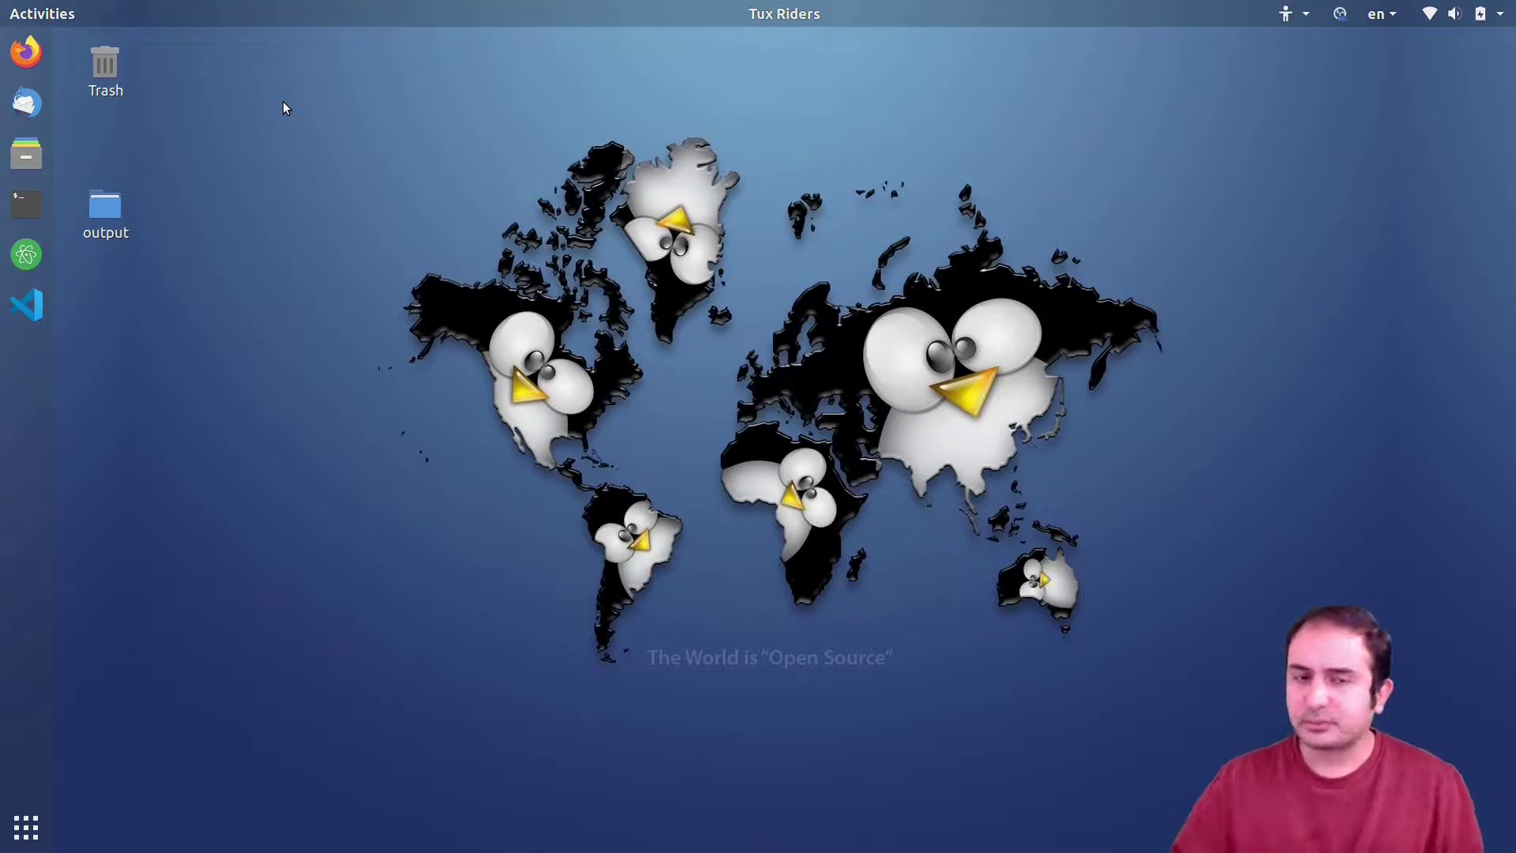
- Launch Firefox and enter the search text 'helical heat exchanger', fixing a typo
left_click(26, 52)
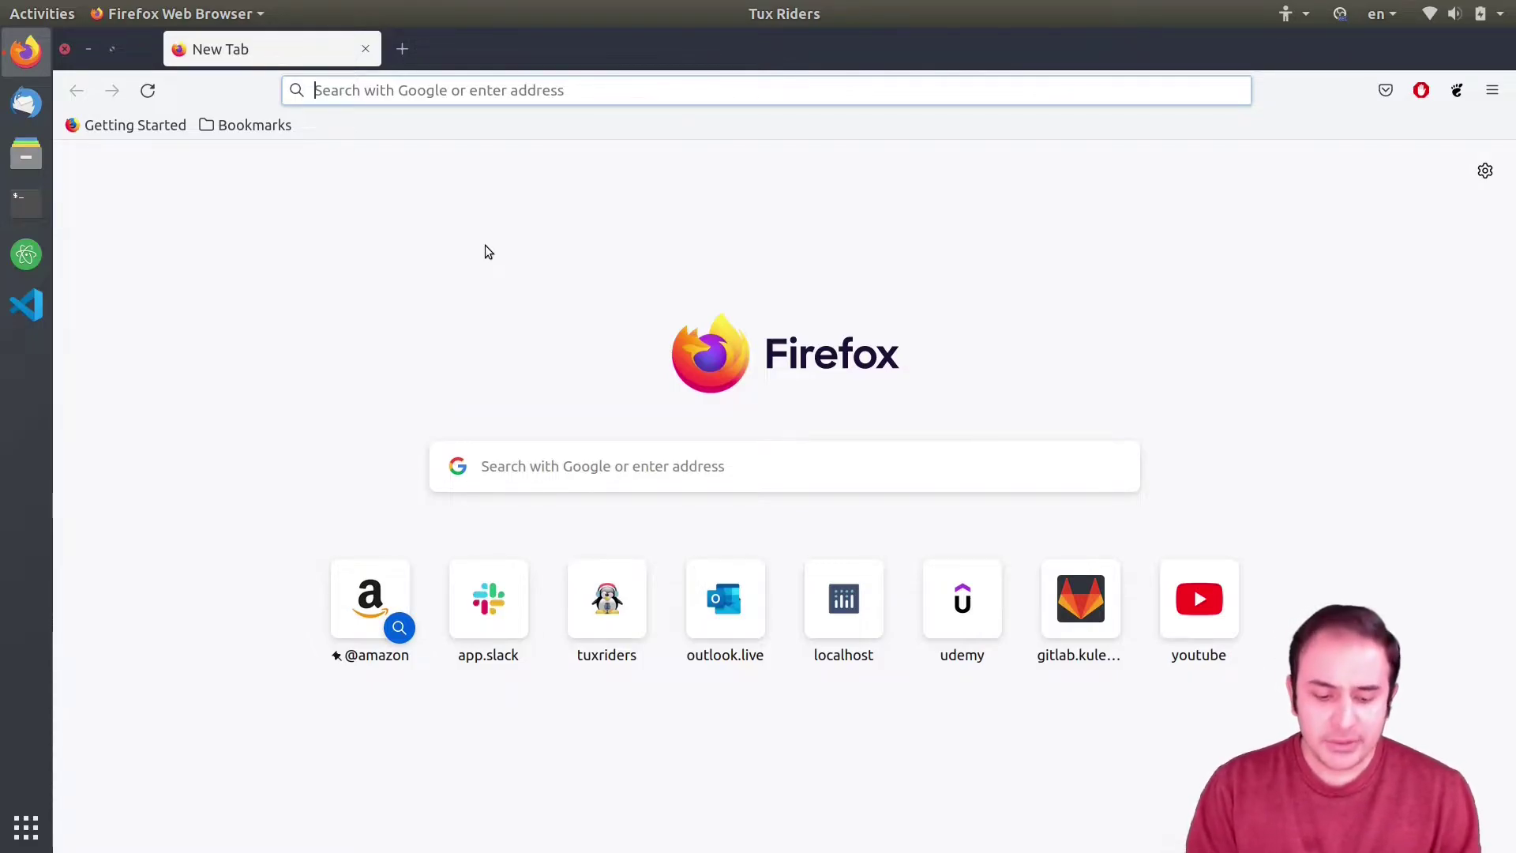
type("hel")
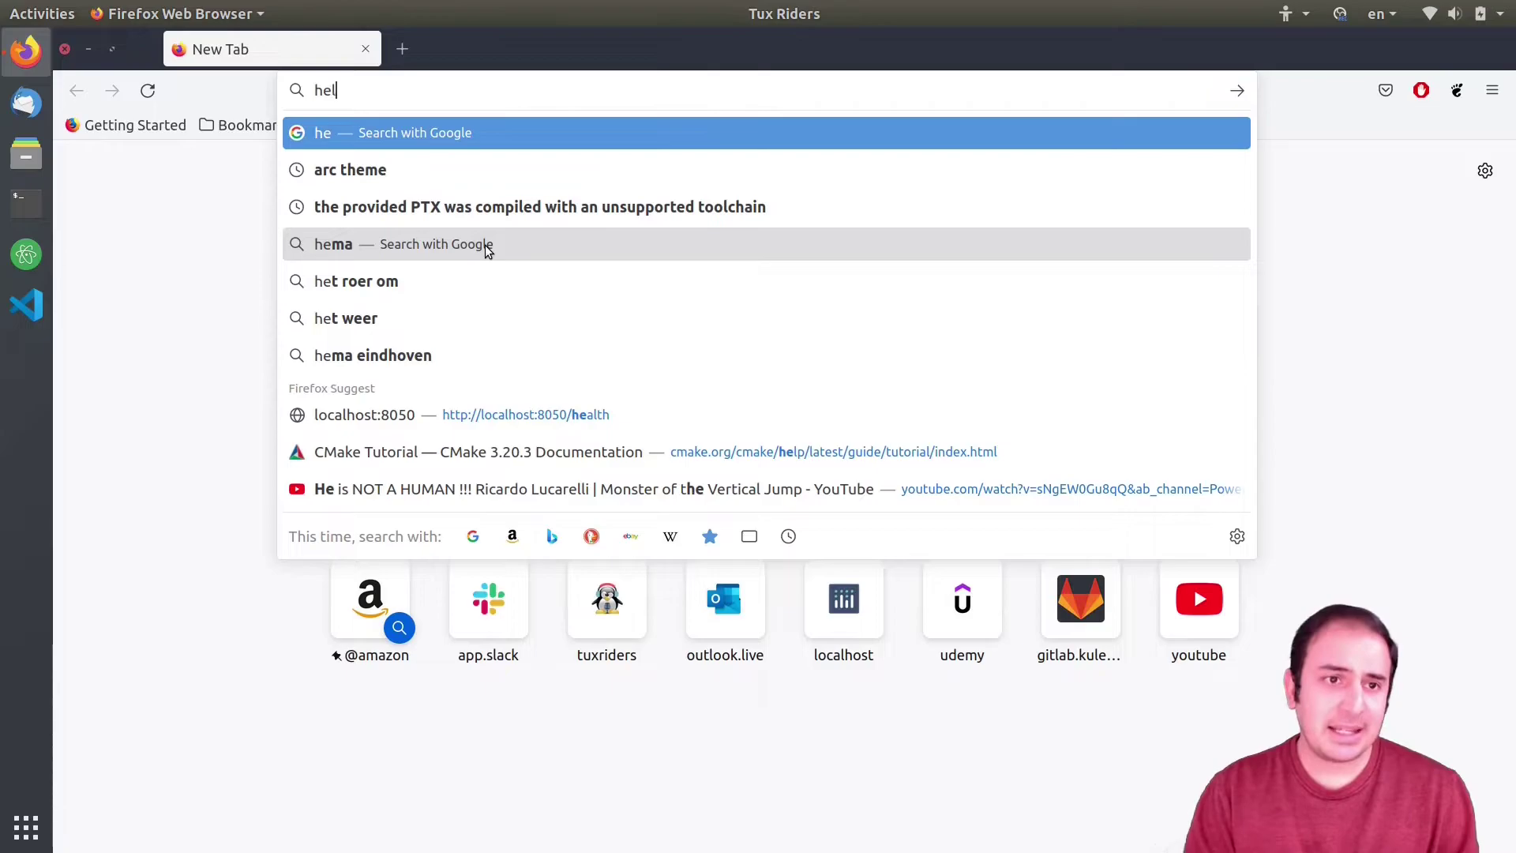
type("ical")
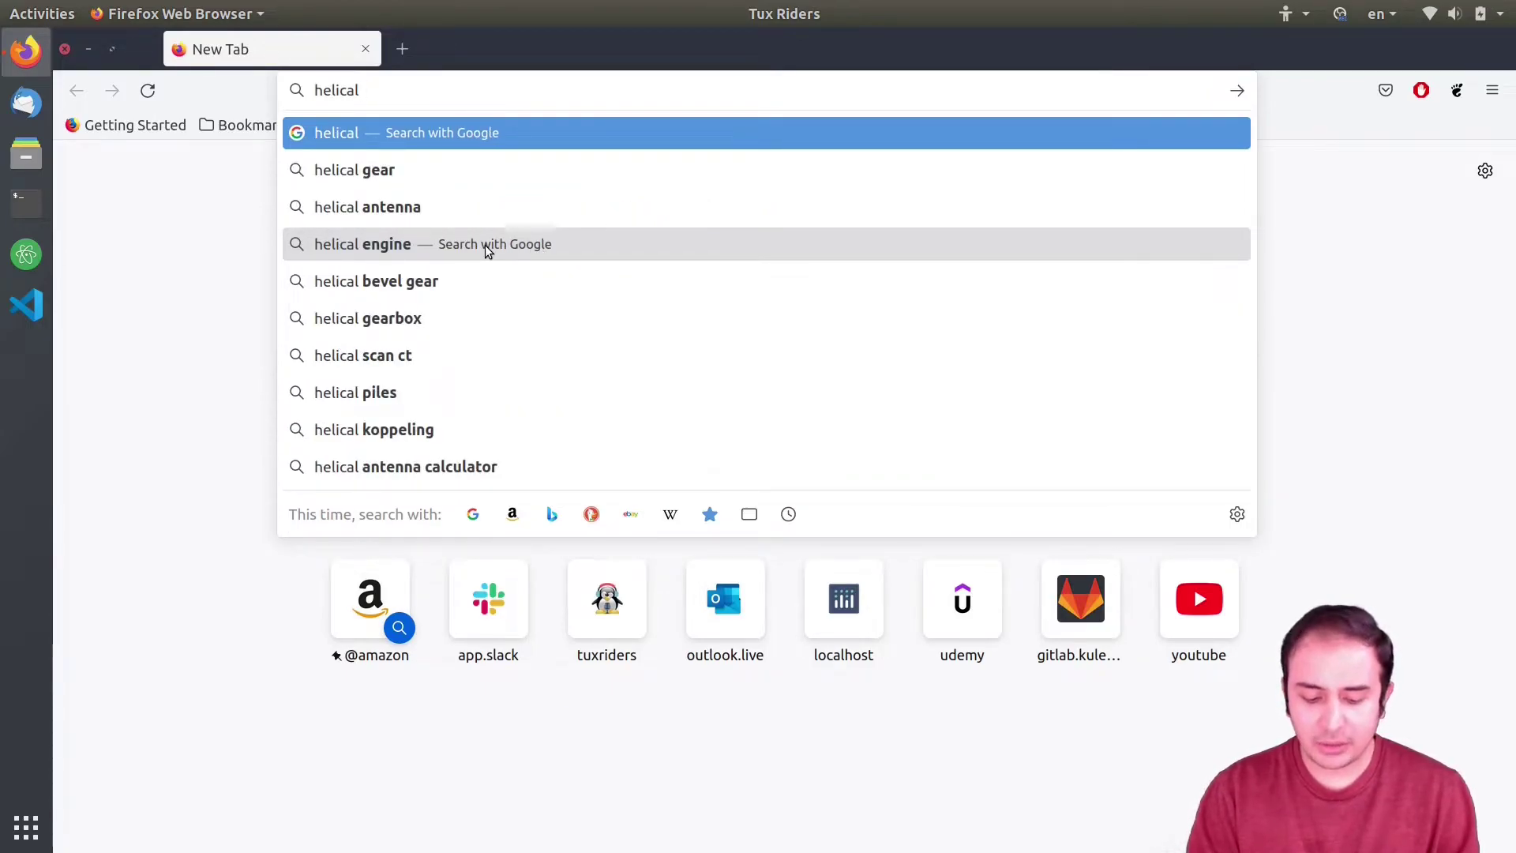
type(" heat")
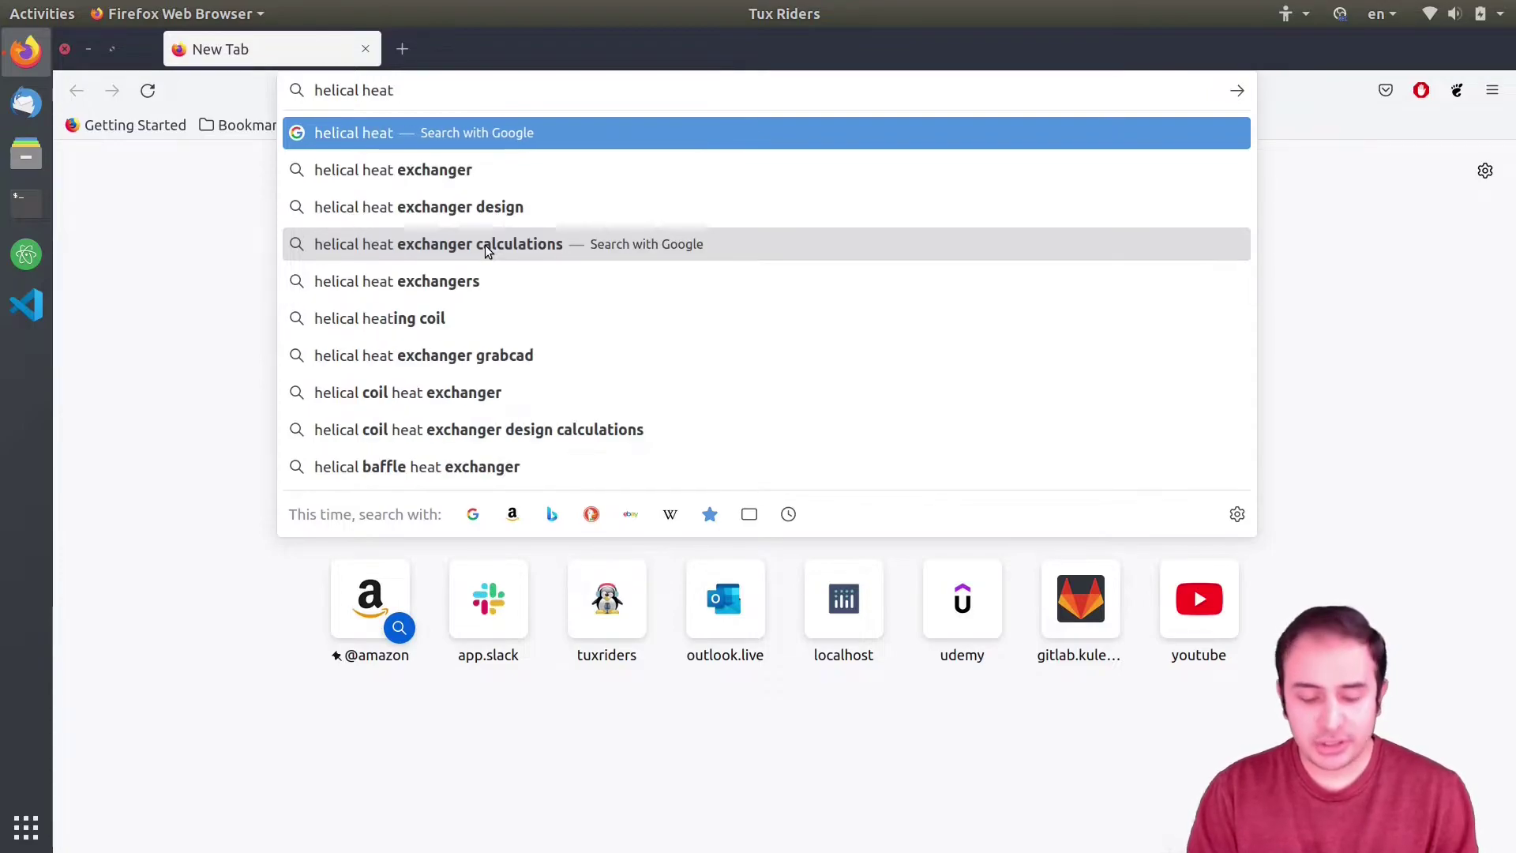
type(" exhan")
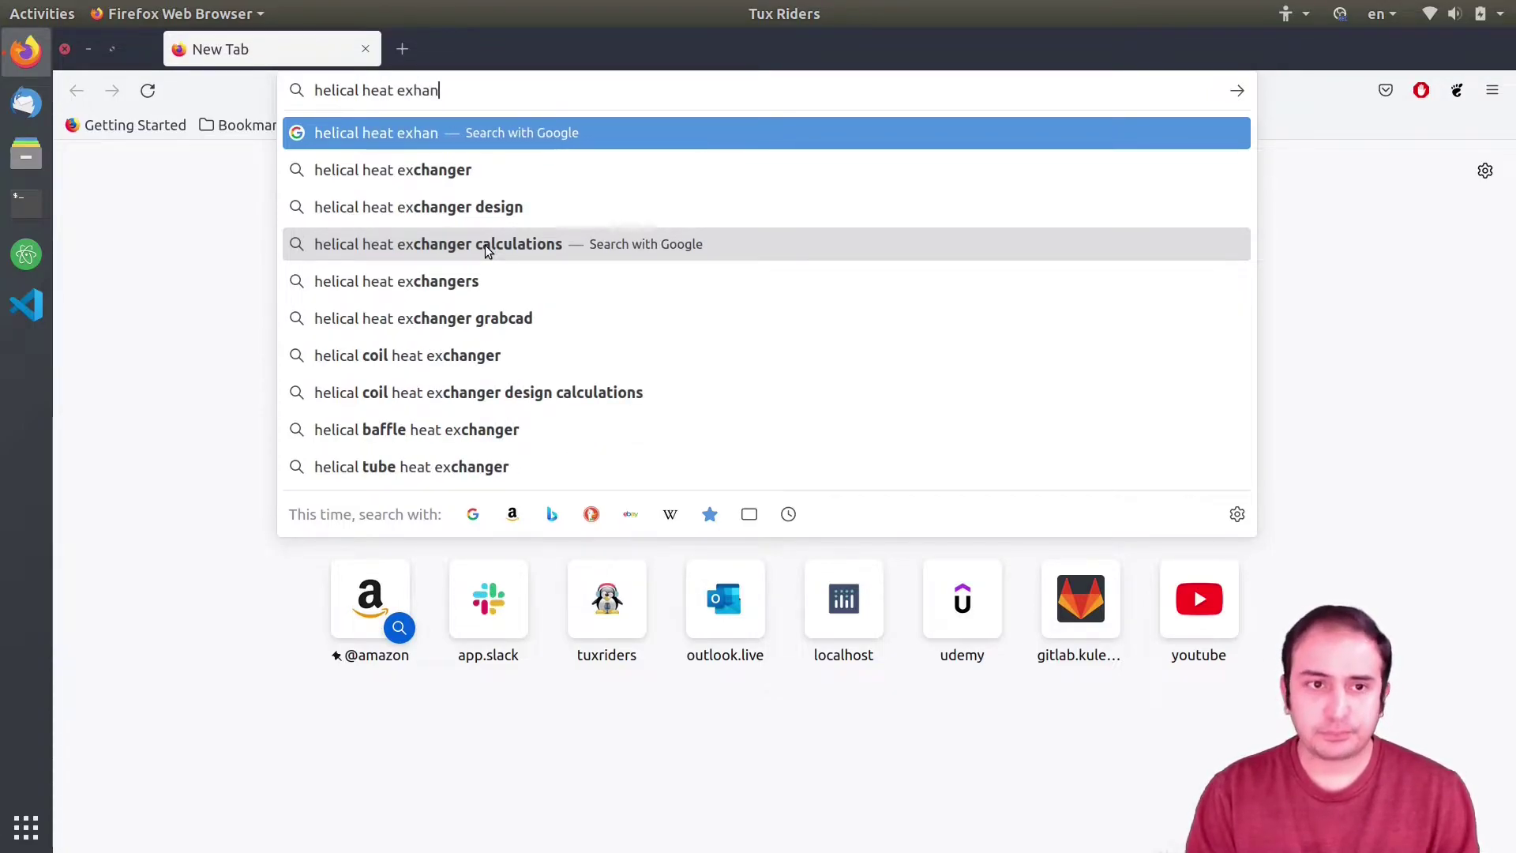
type("ge")
key("BackSpace")
key("BackSpace")
key("BackSpace")
key("BackSpace")
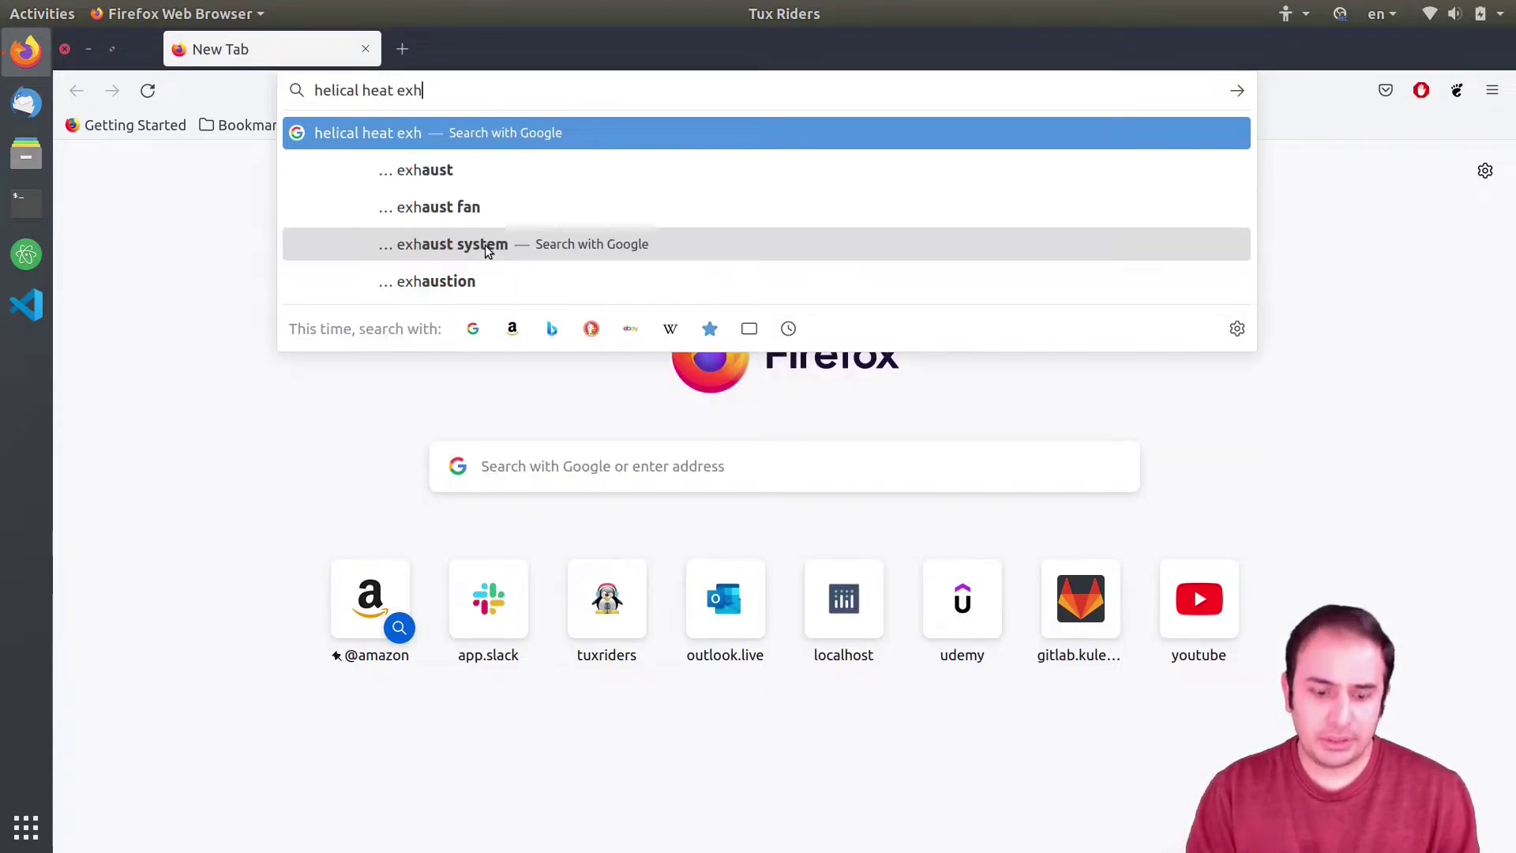
- Run the Google search for 'helical heat exchanger' and show the image results
type("changer")
key("Return")
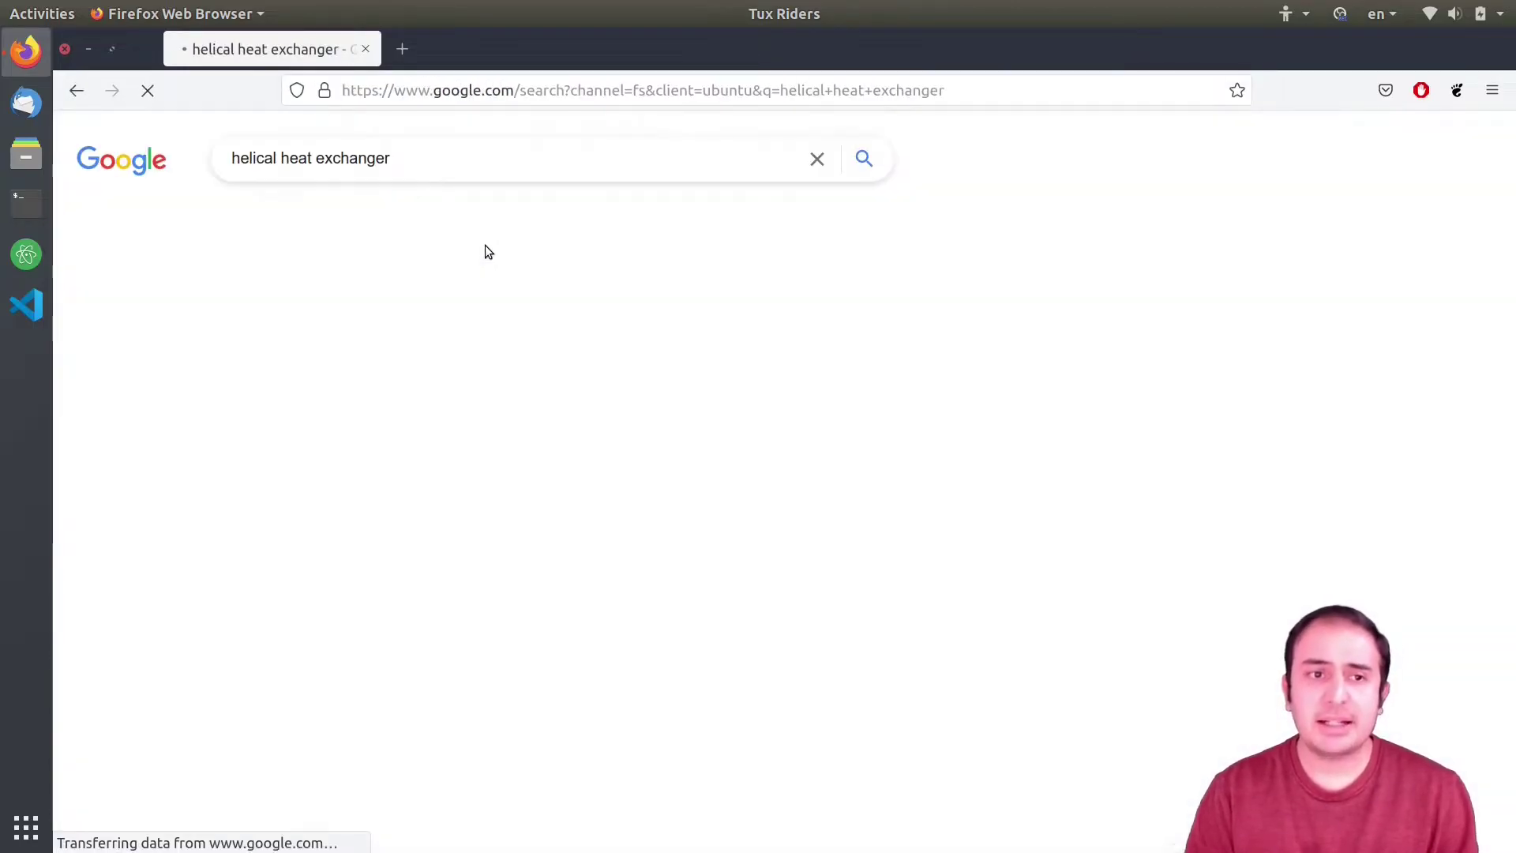
left_click(334, 216)
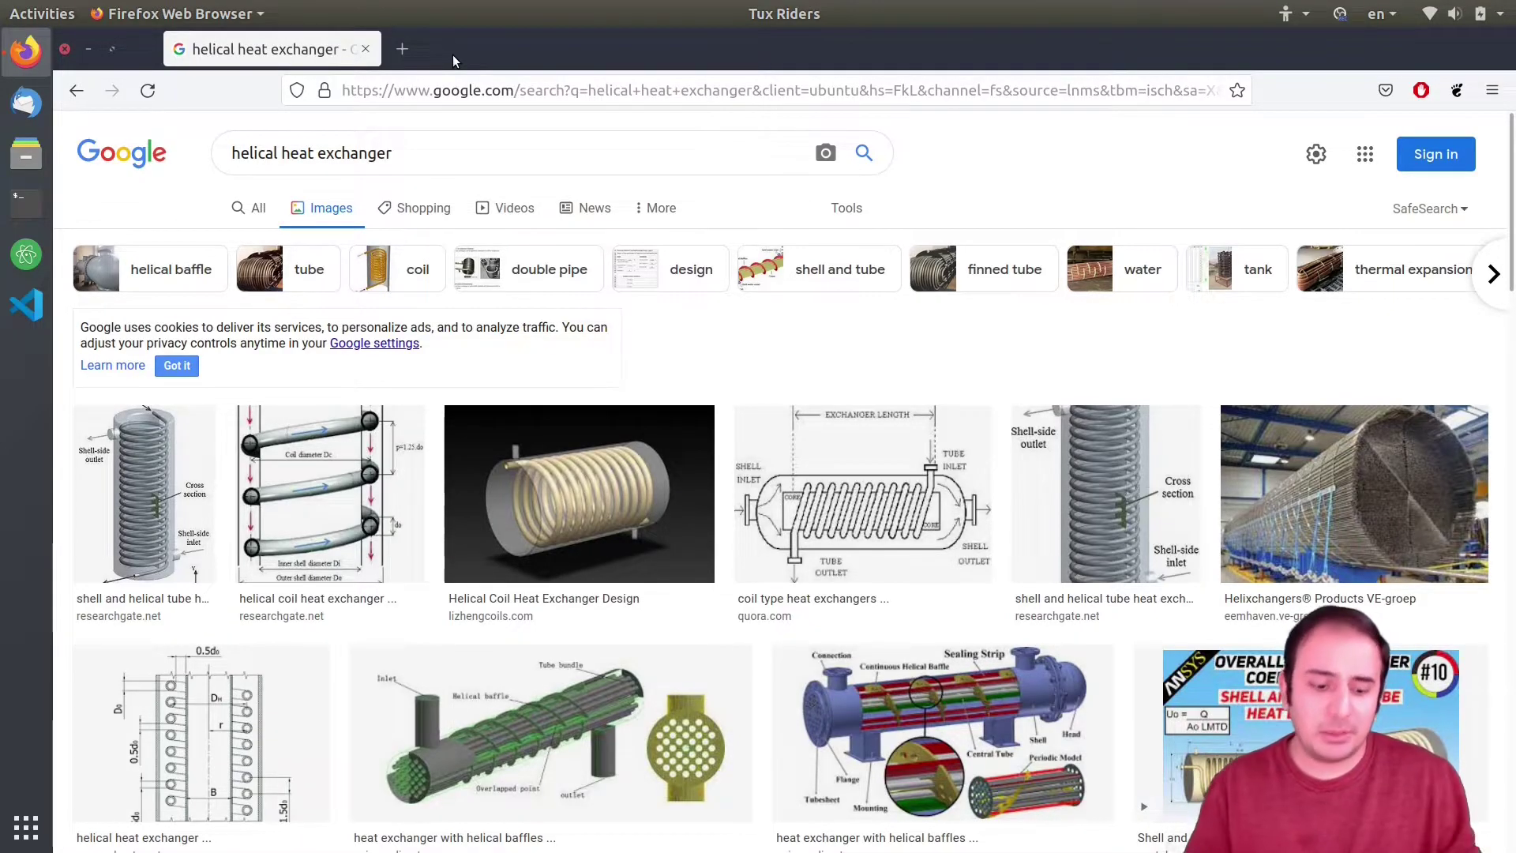
- In a new tab, go from the tuxriders site to the numerical-computing-intro GitHub repo and read its README
key("ctrl+t")
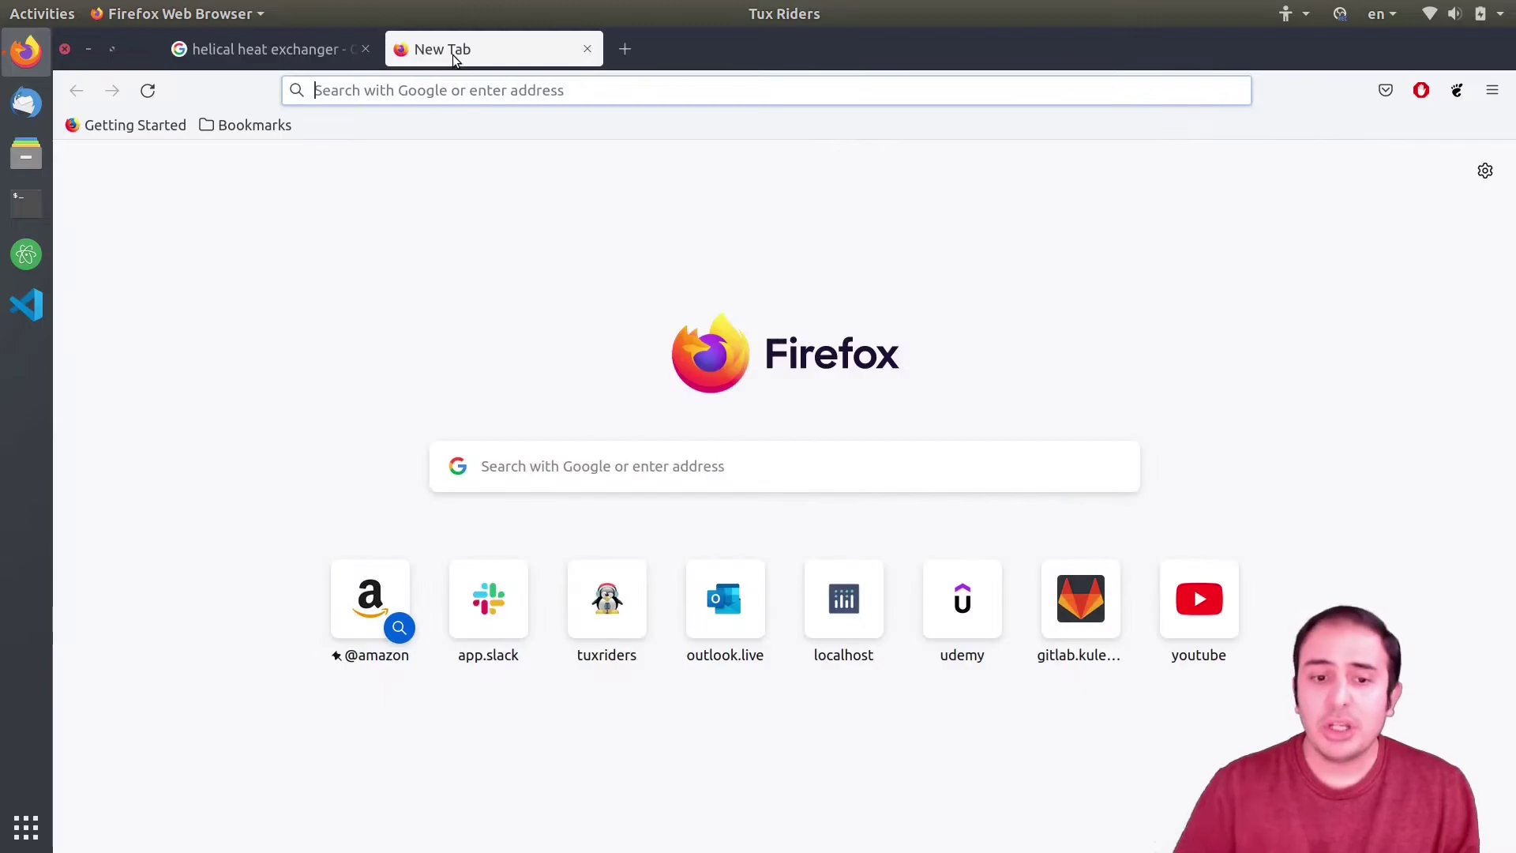
left_click(614, 600)
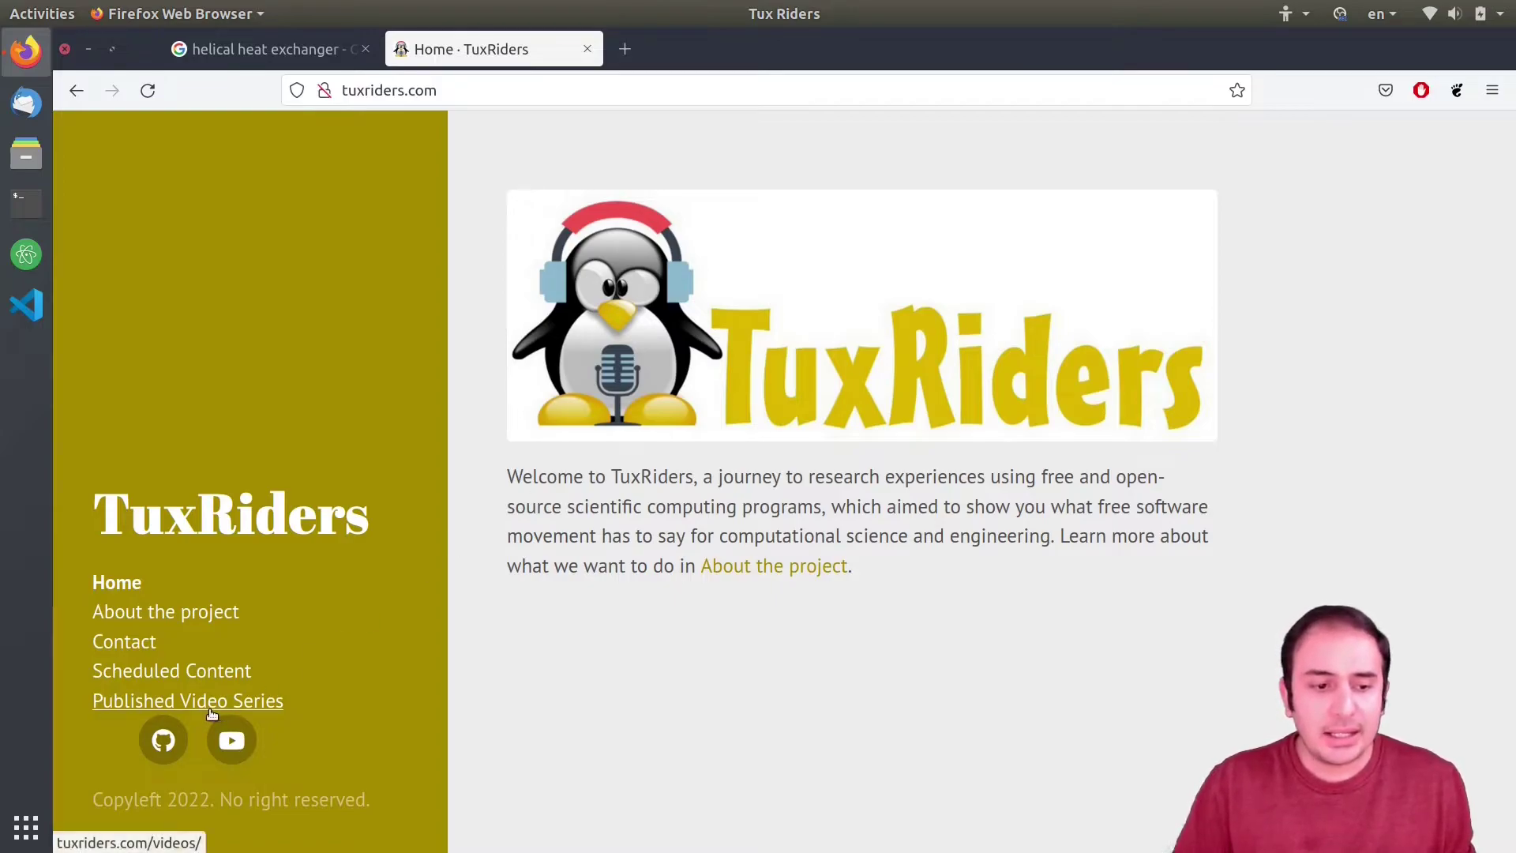
left_click(160, 737)
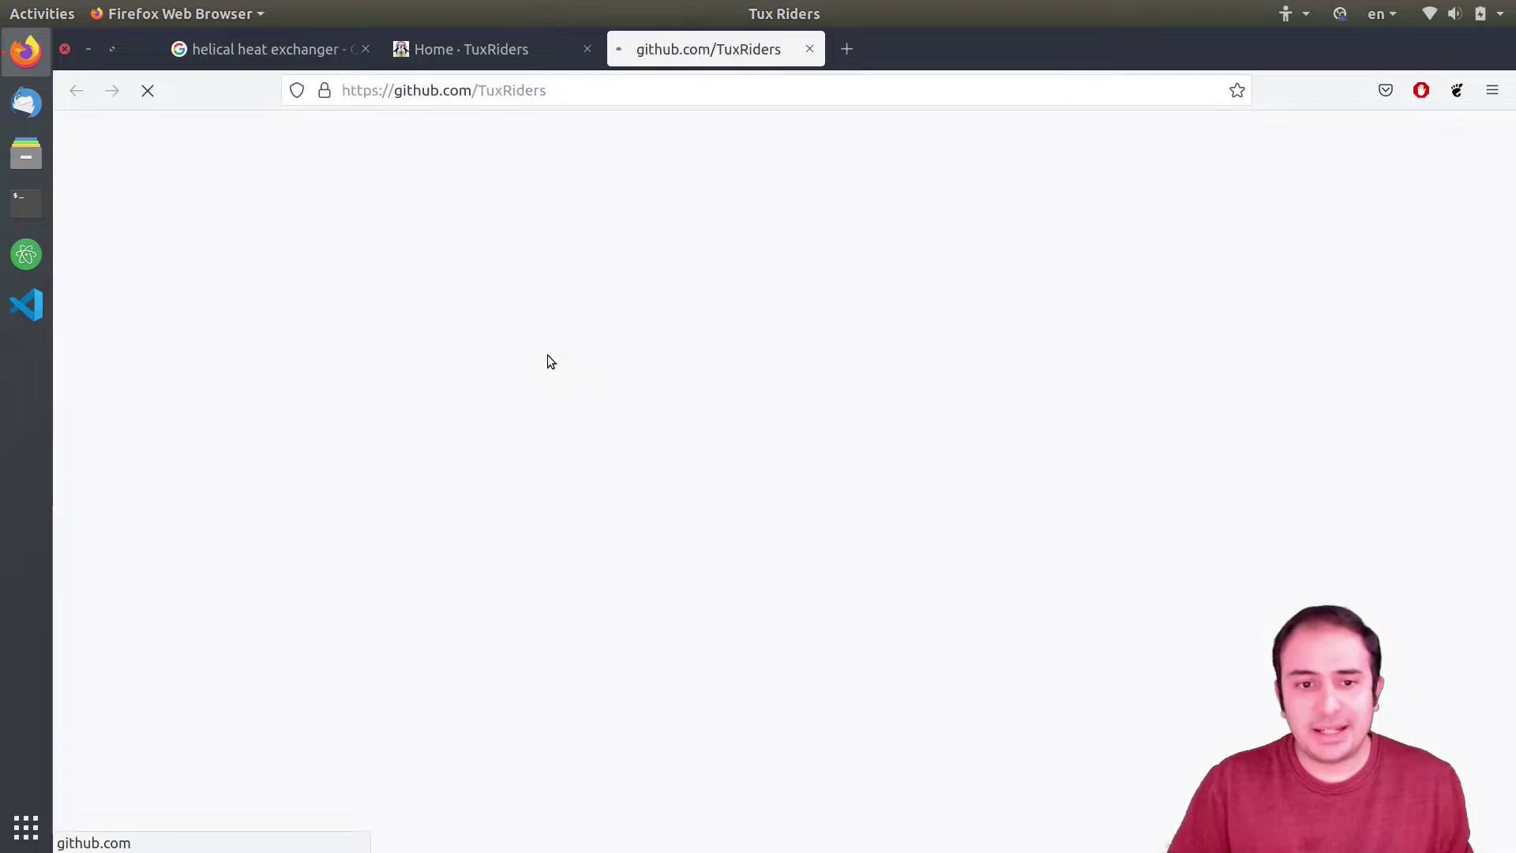
left_click(233, 432)
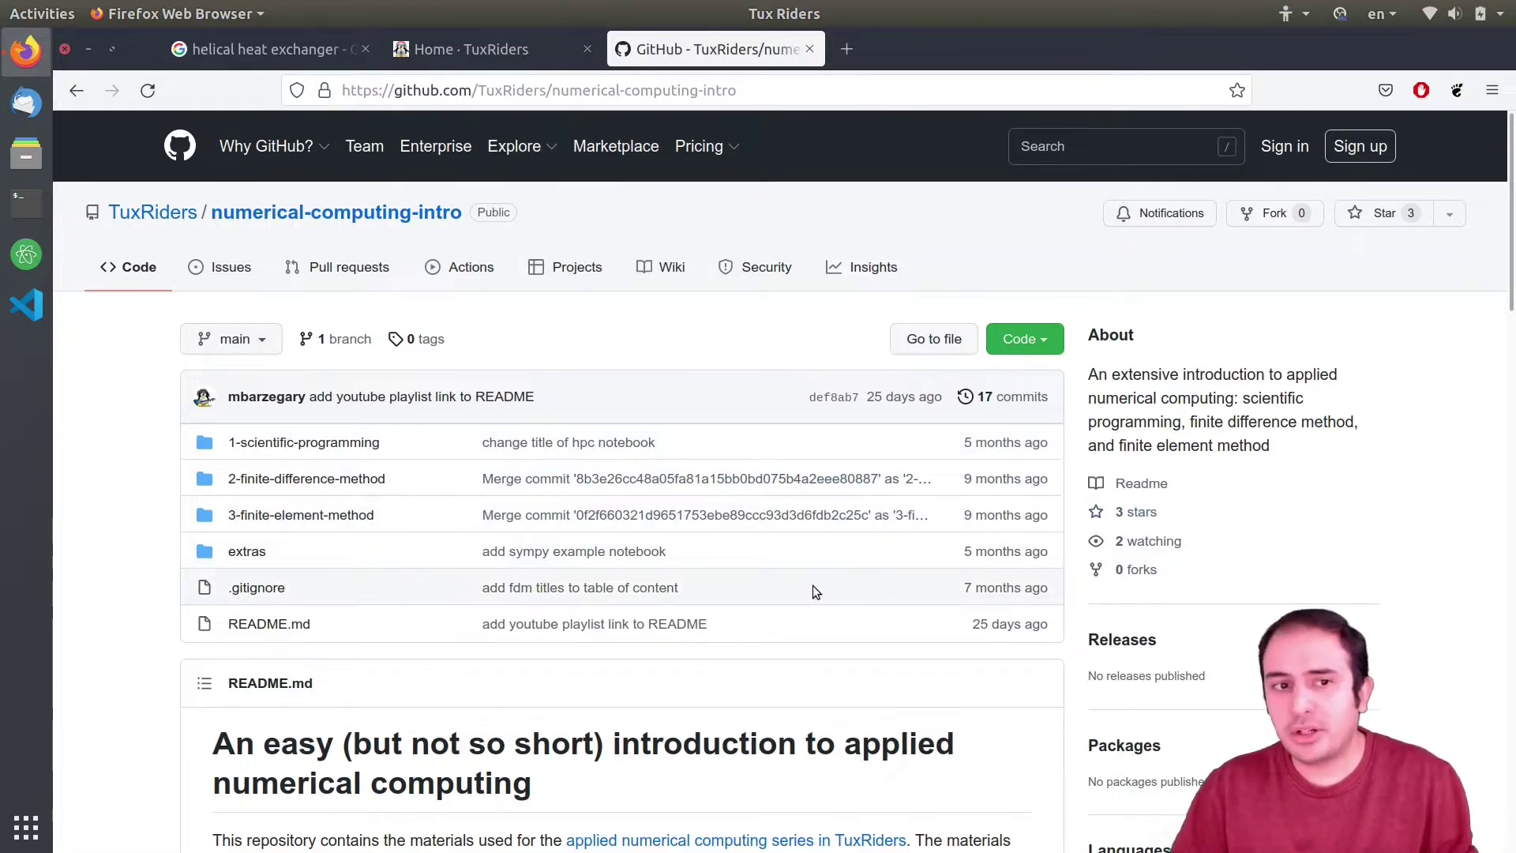
scroll(774, 592, "down", 3)
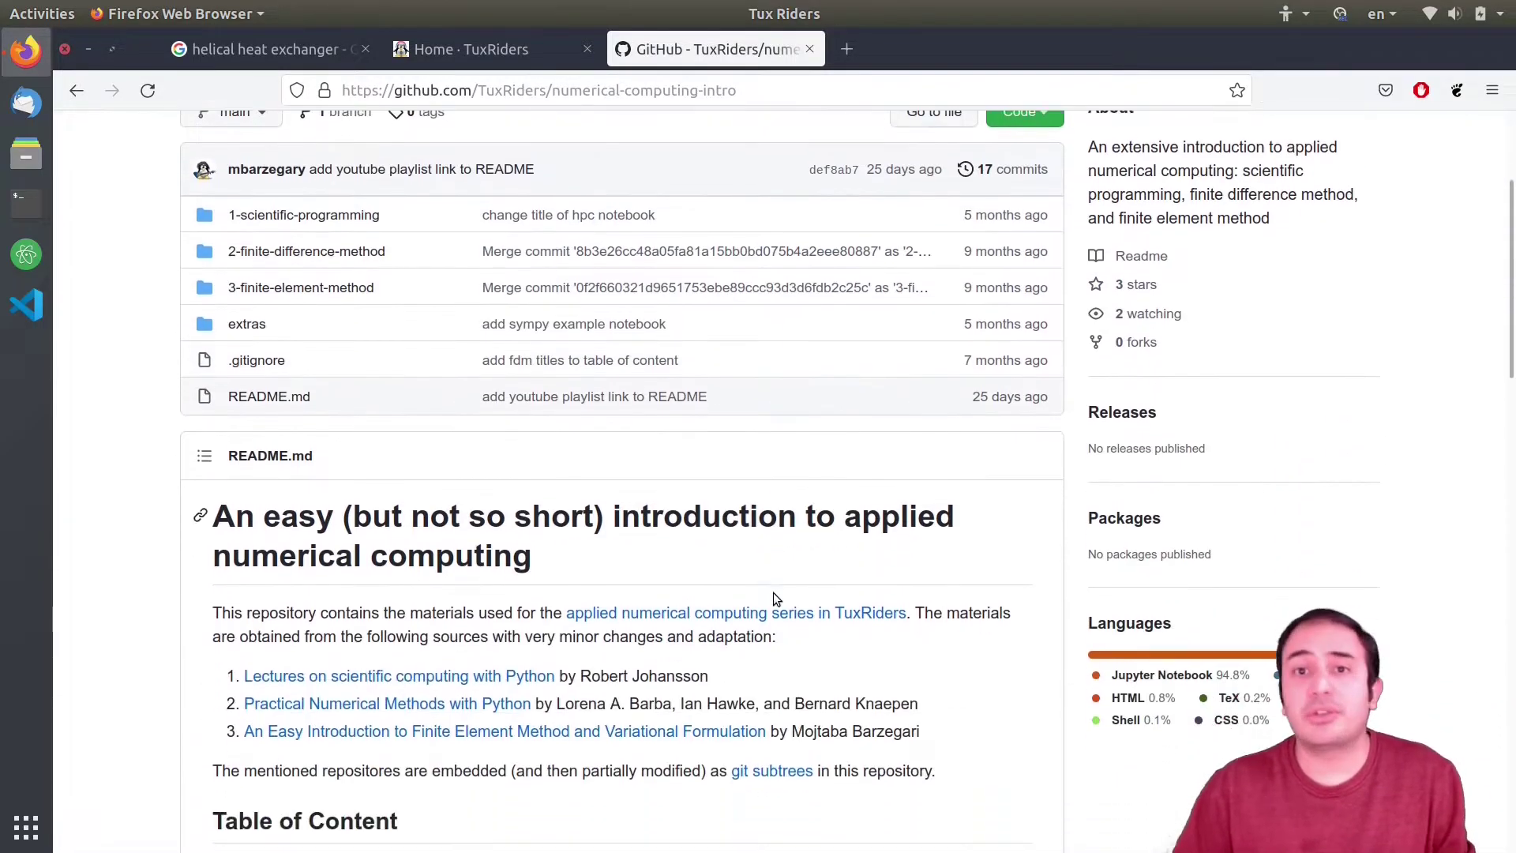
scroll(775, 592, "down", 4)
scroll(770, 600, "down", 2)
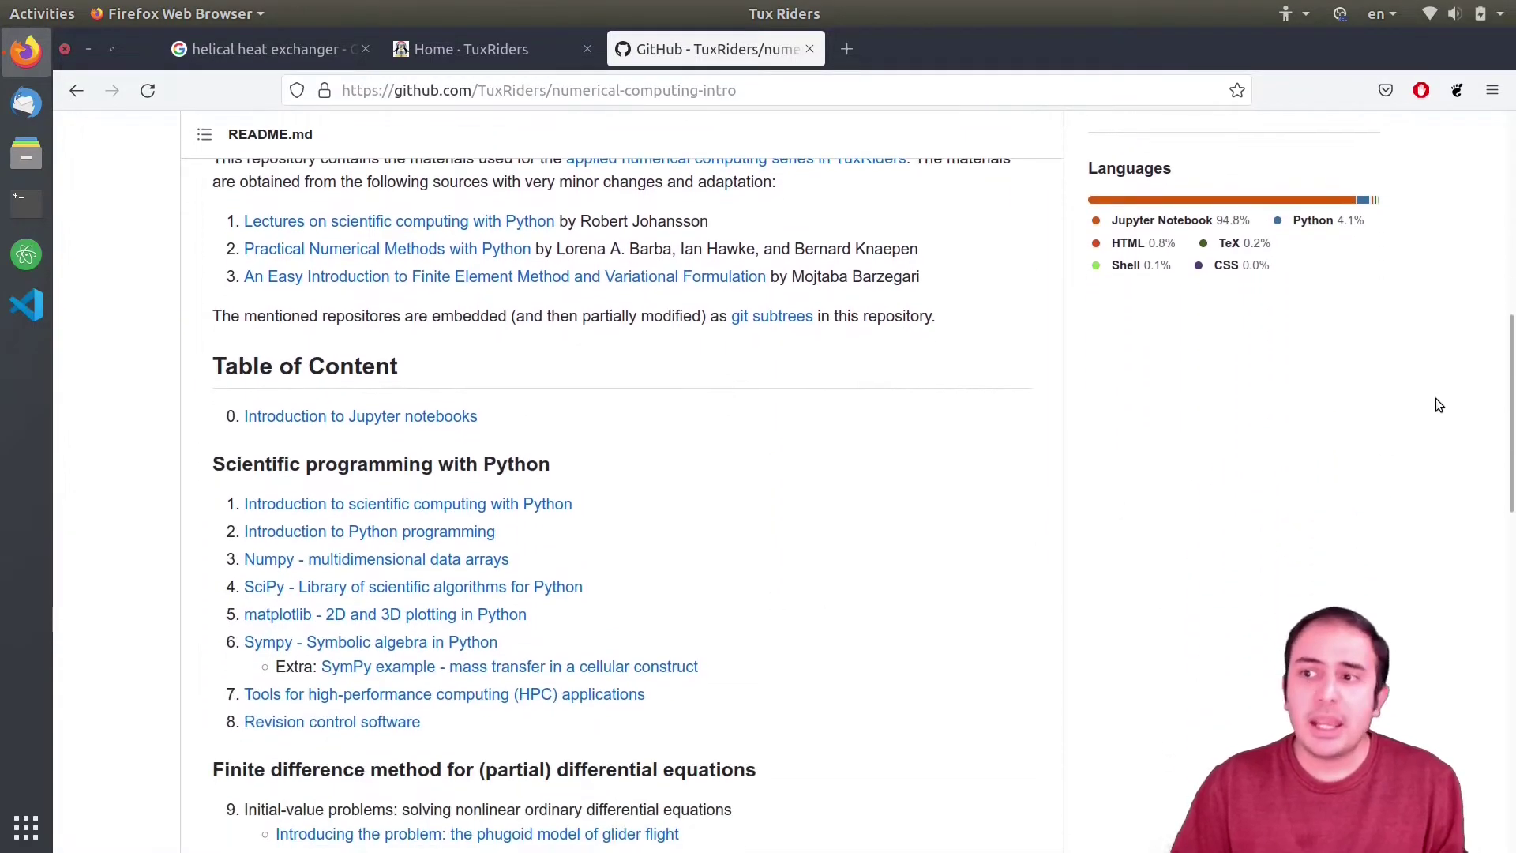
left_click_drag(1505, 414, 1504, 750)
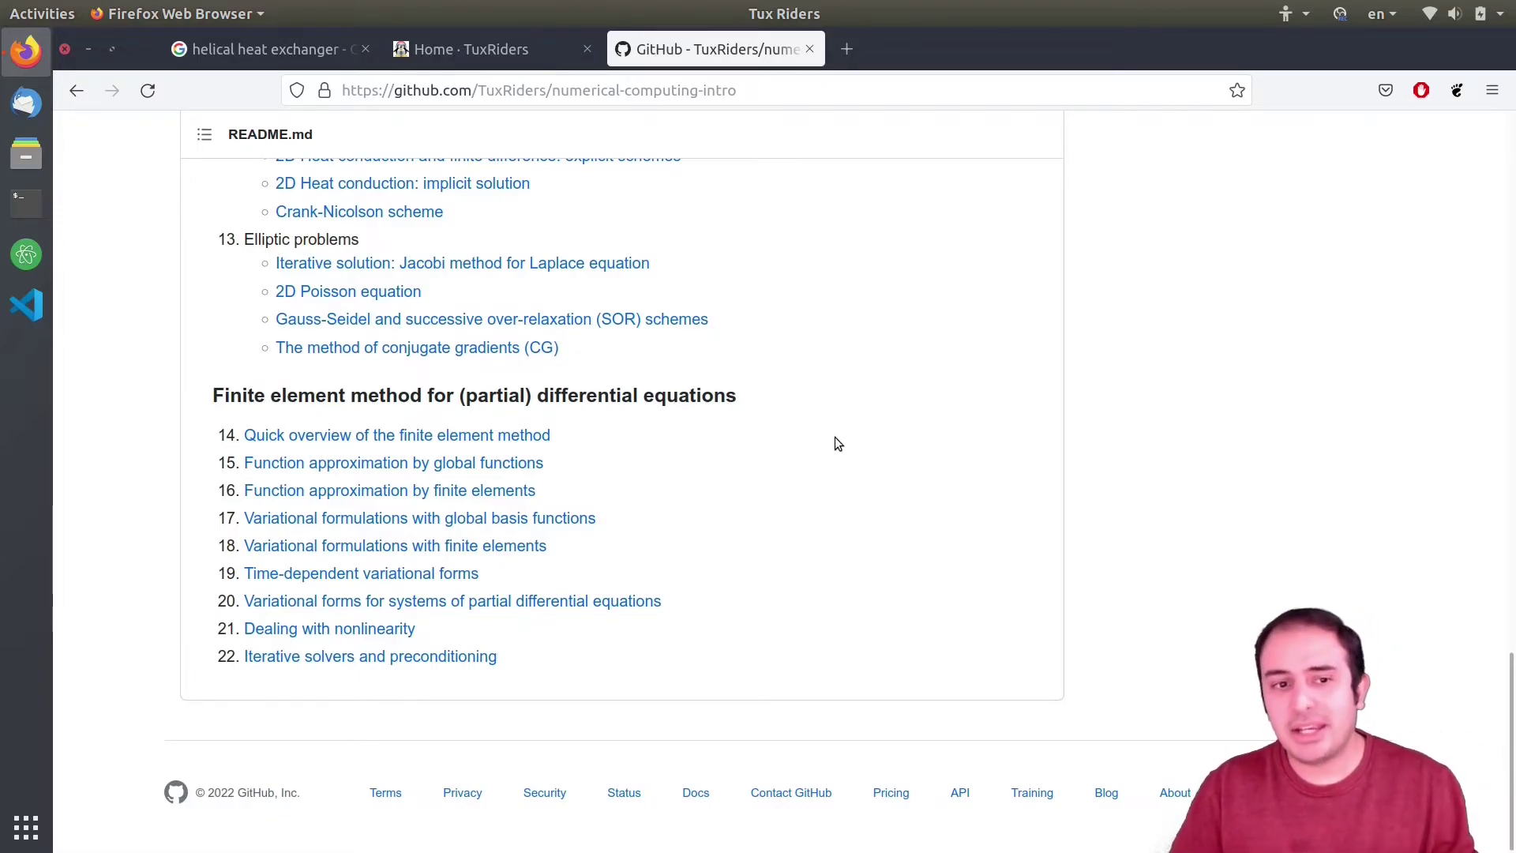
- Close Firefox and open a new terminal from the desktop menu
left_click(65, 51)
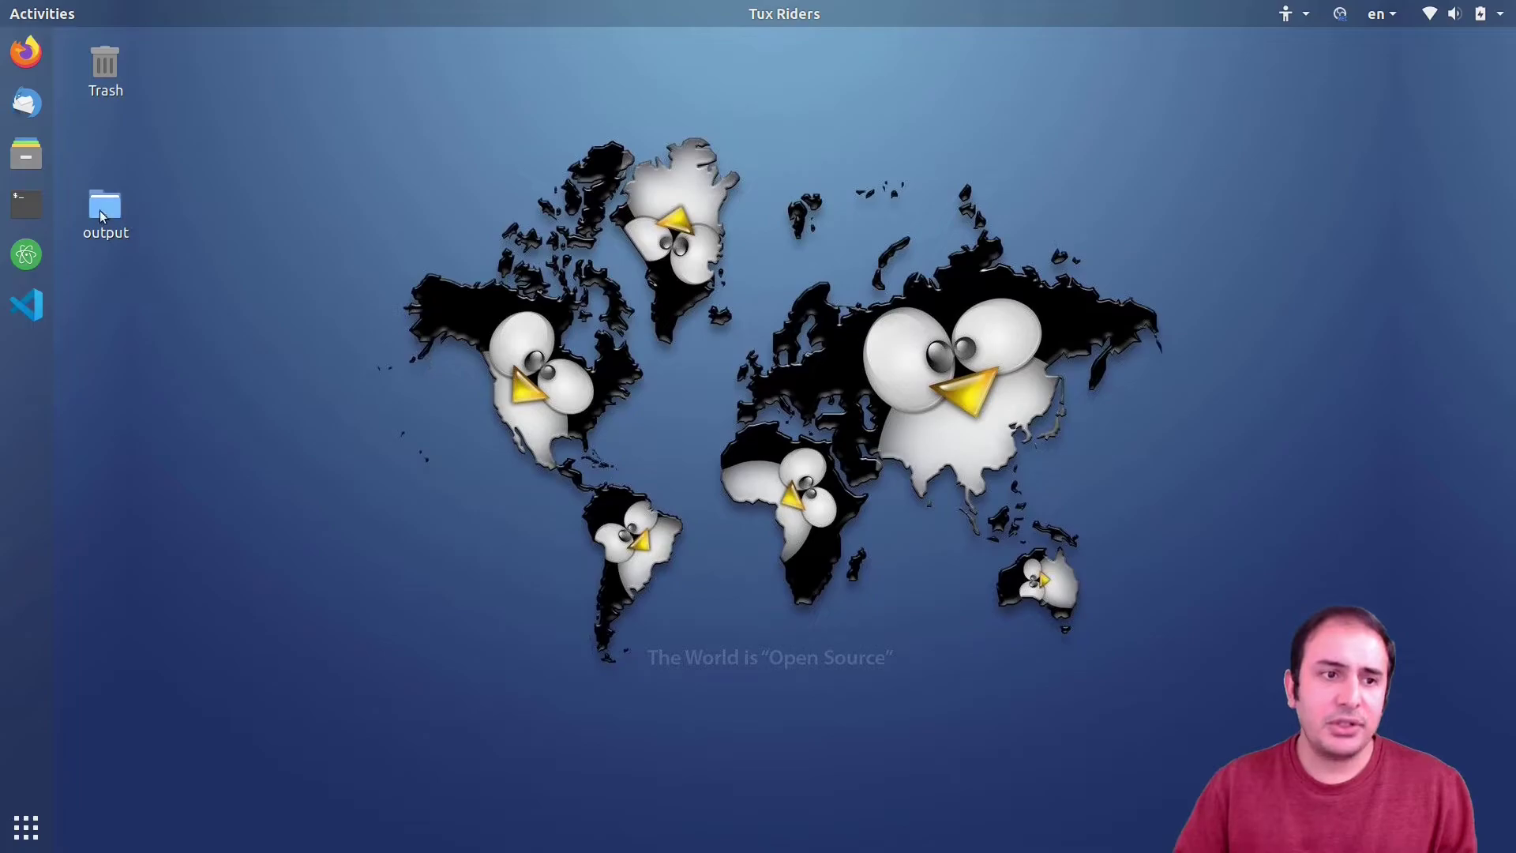
right_click(253, 281)
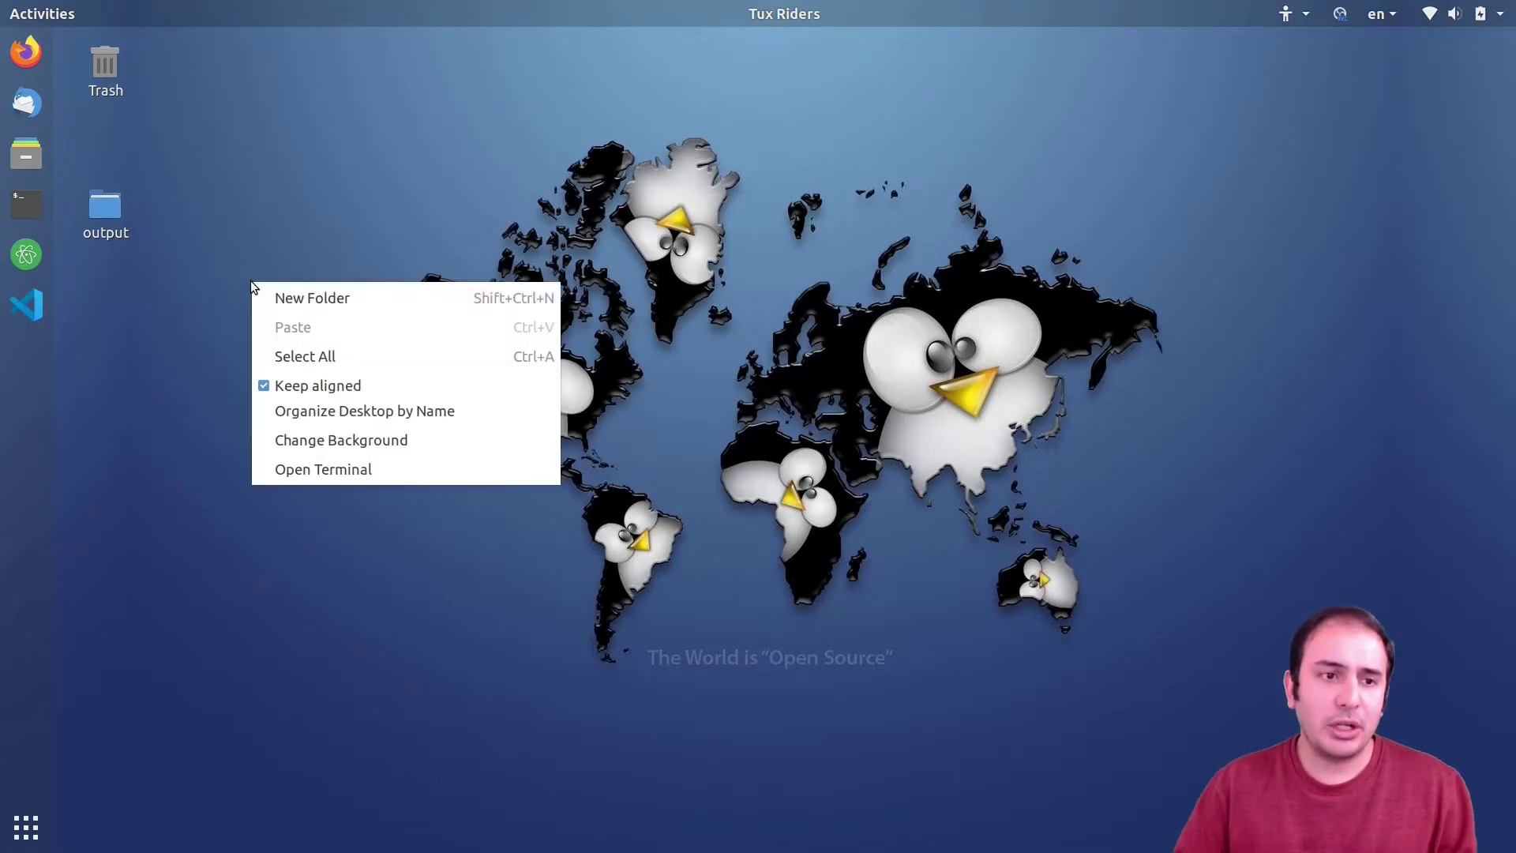
left_click(324, 468)
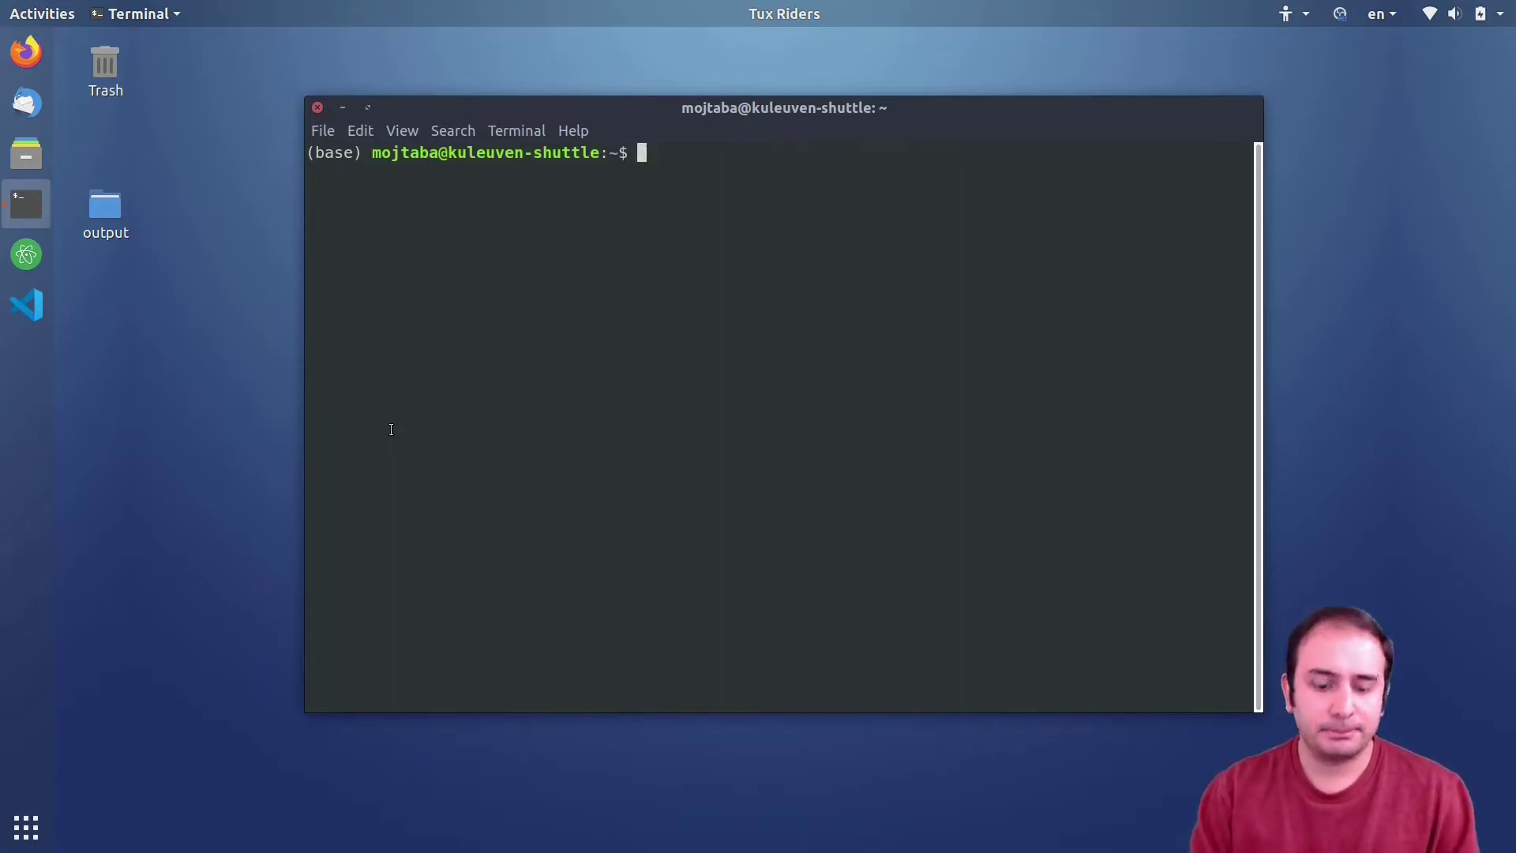
- Change into ~/Desktop/output and run paraview from there
type("cd De")
key("Tab")
key("Return")
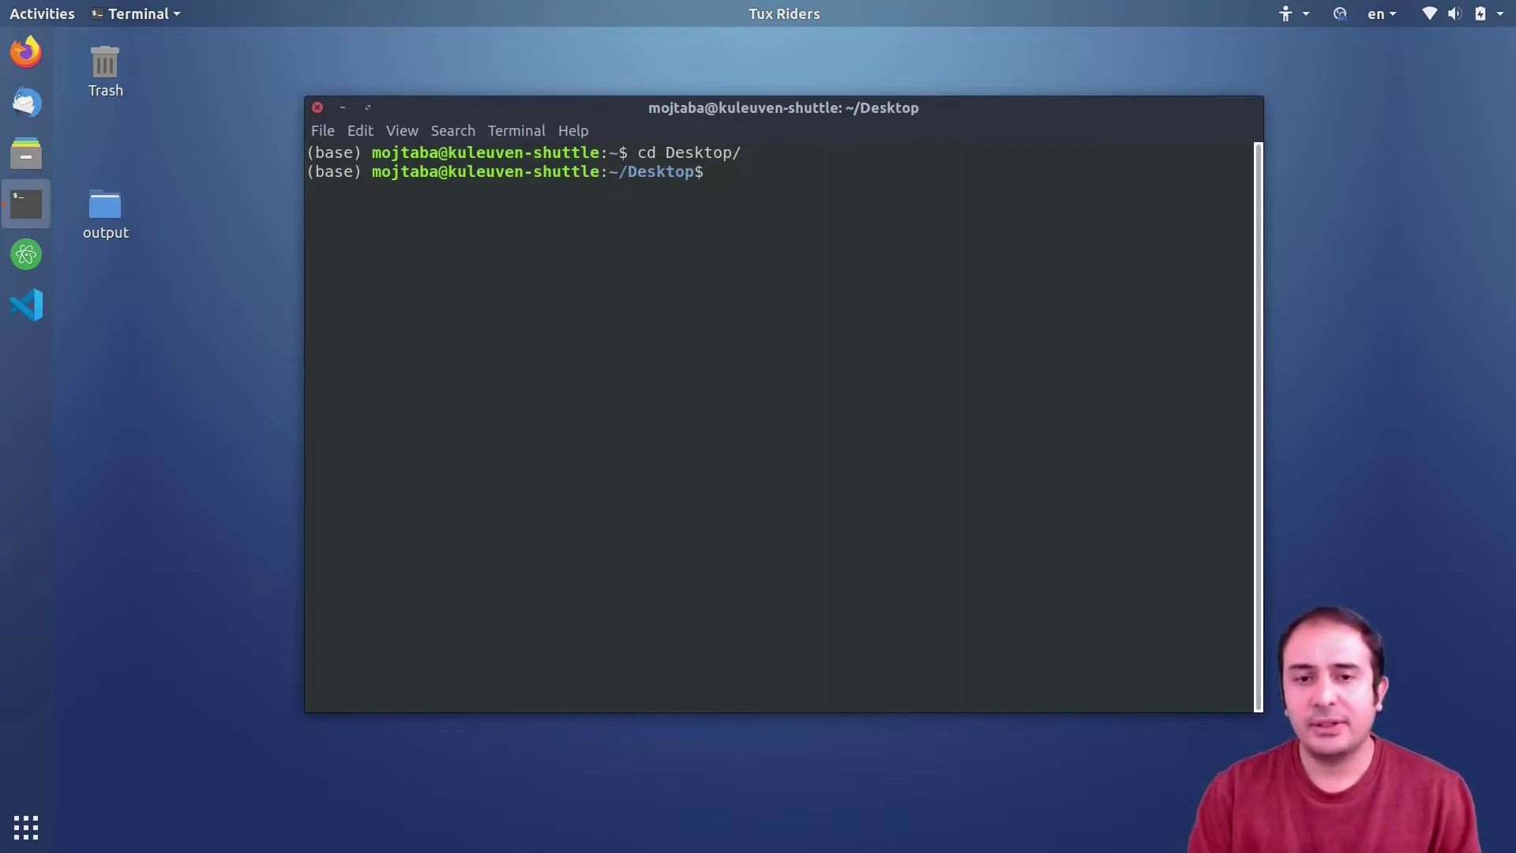
type("cd")
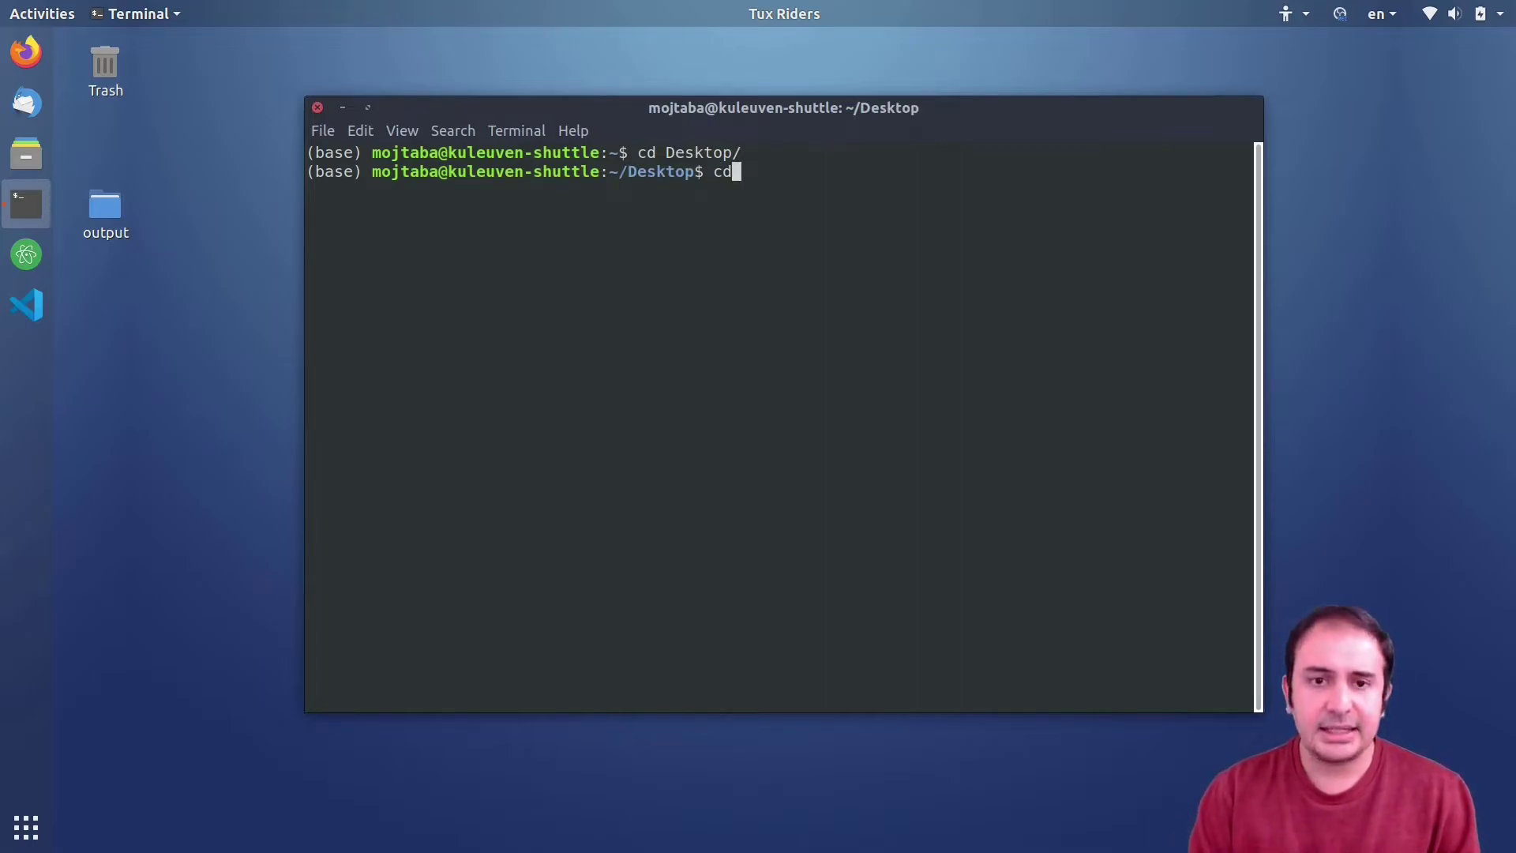
type(" o")
key("Tab")
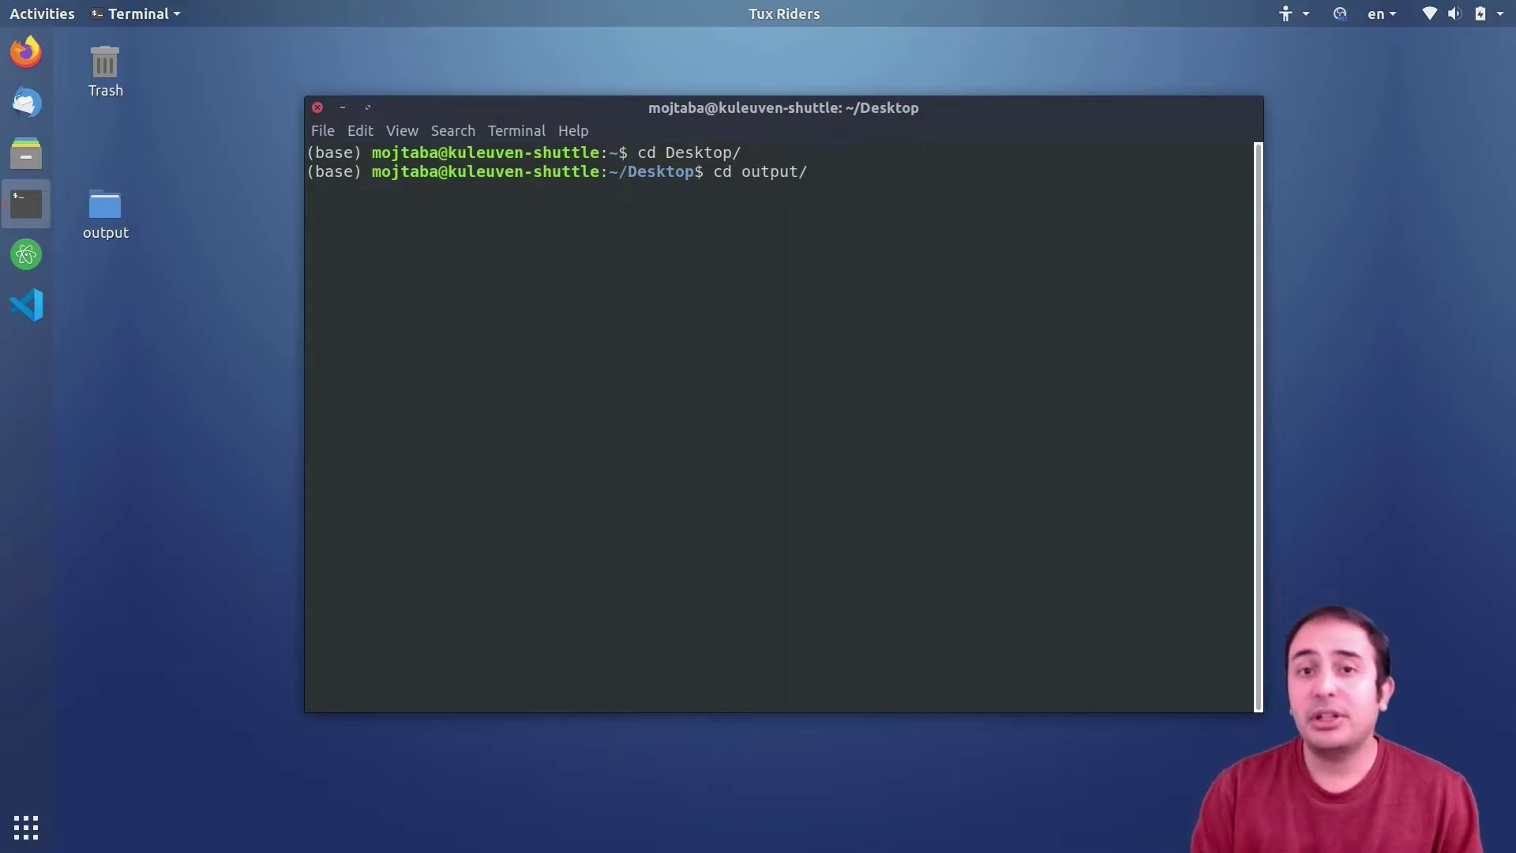
key("Return")
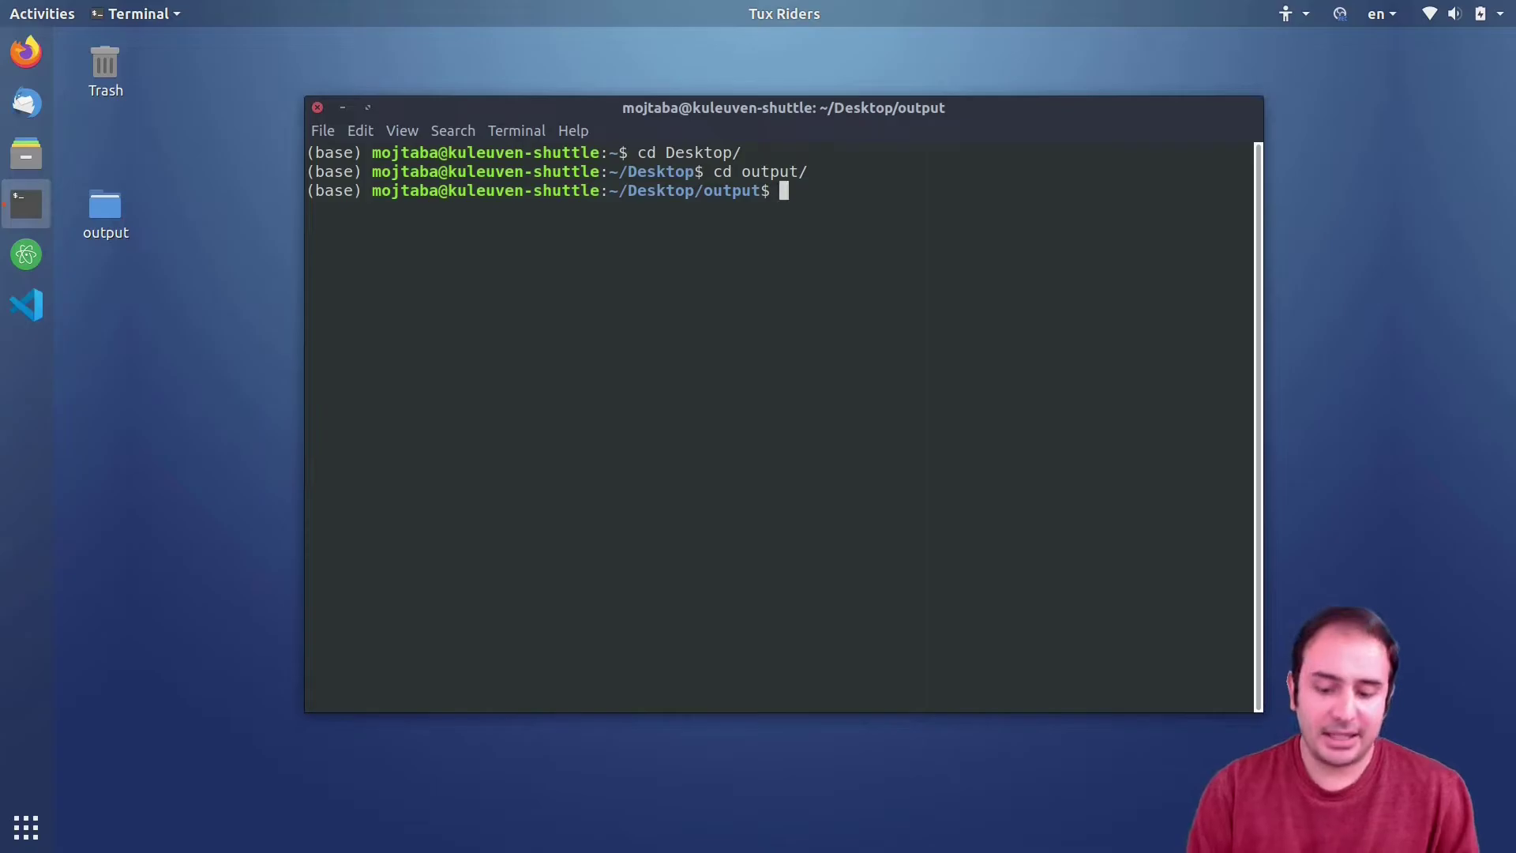
type("paraview")
key("Return")
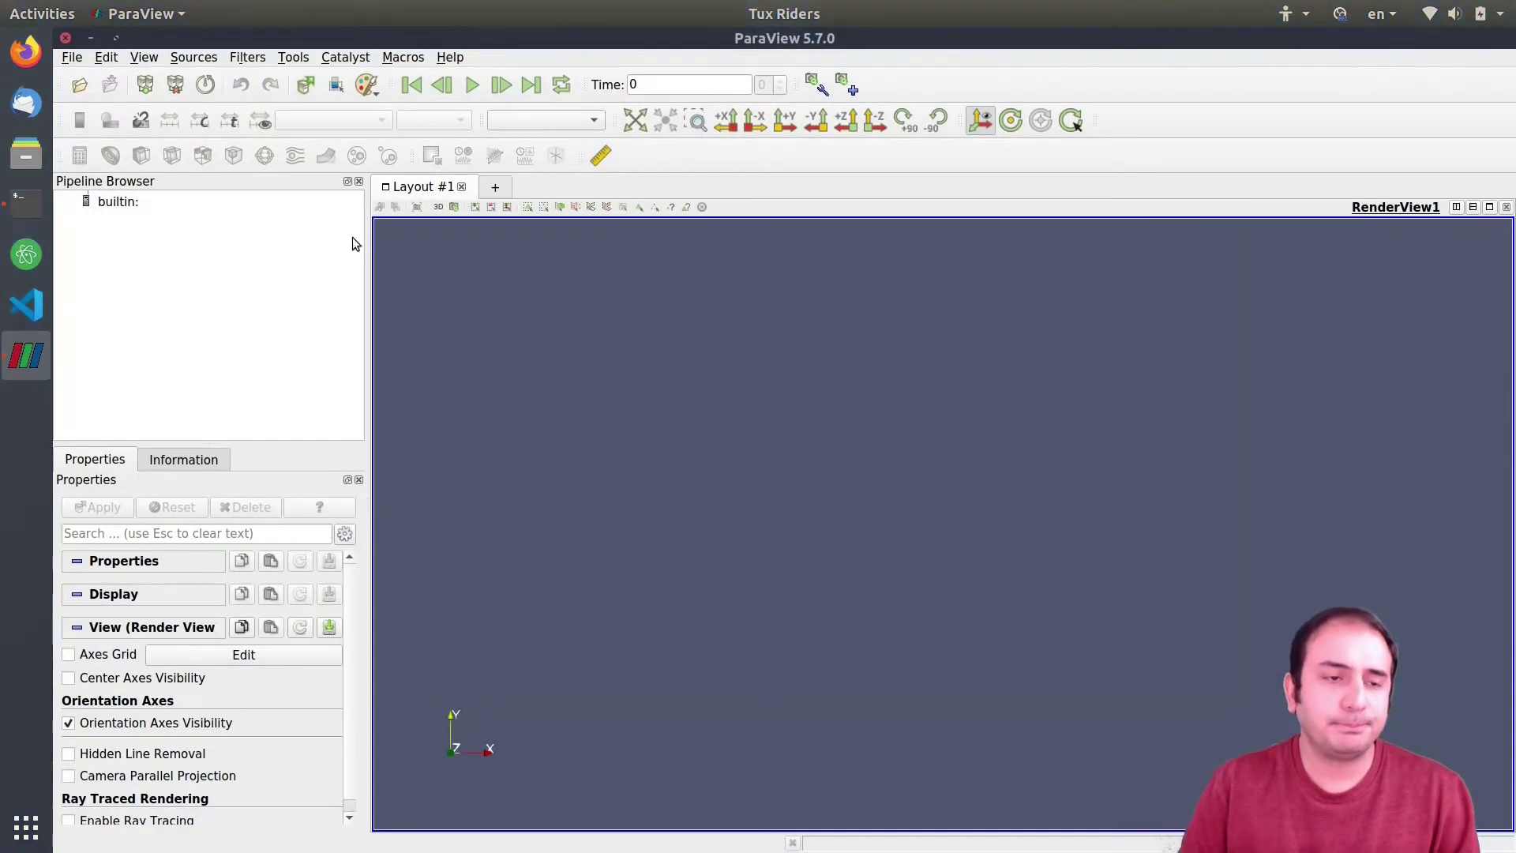
- Load and apply the output-*.vtu series, then rotate the coil to a side-on view
left_click(79, 84)
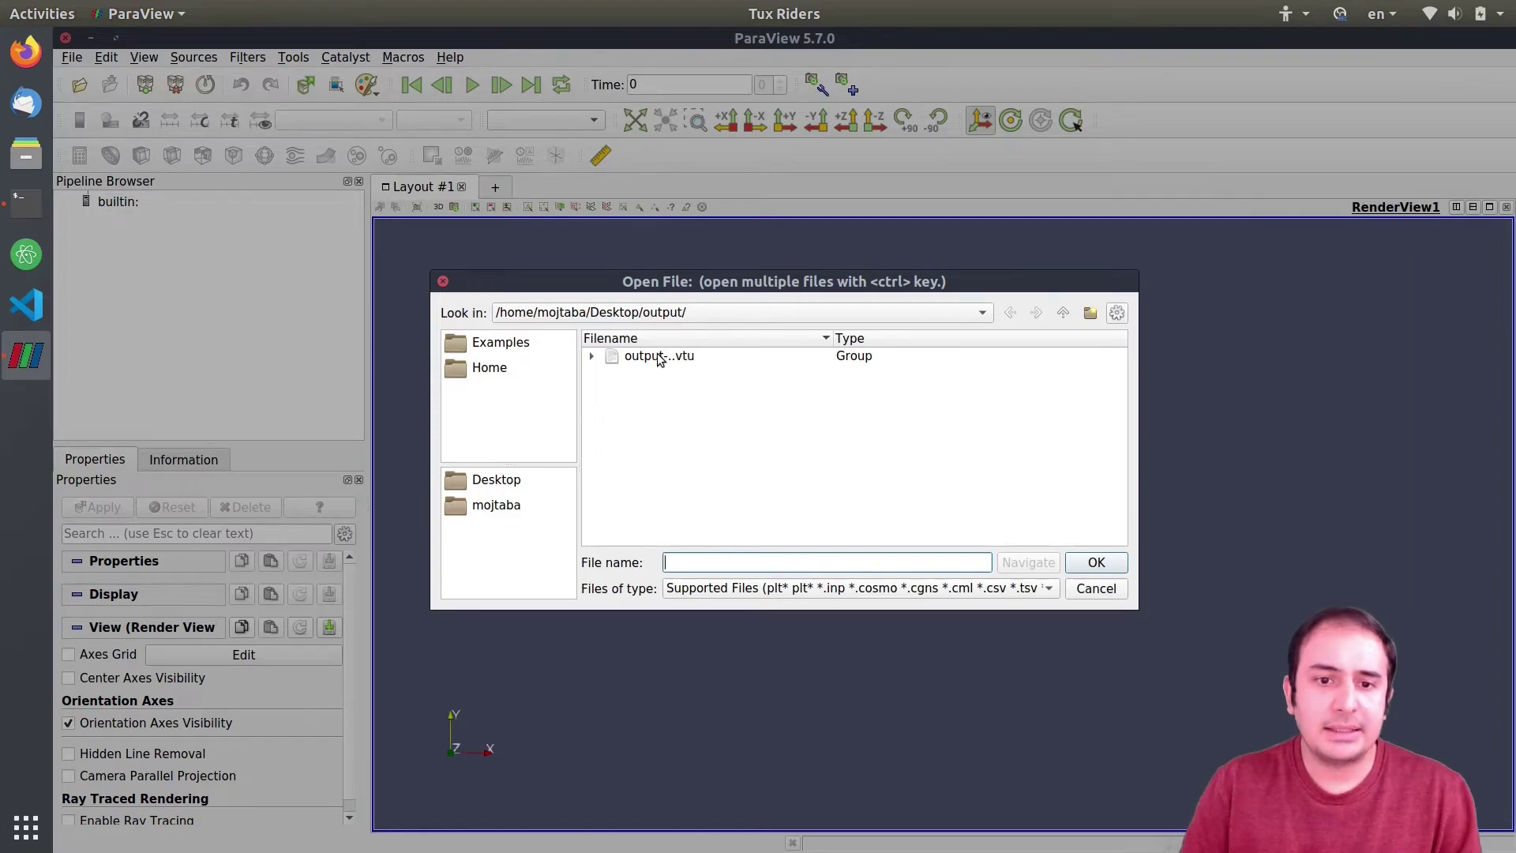
left_click(658, 356)
left_click(1096, 563)
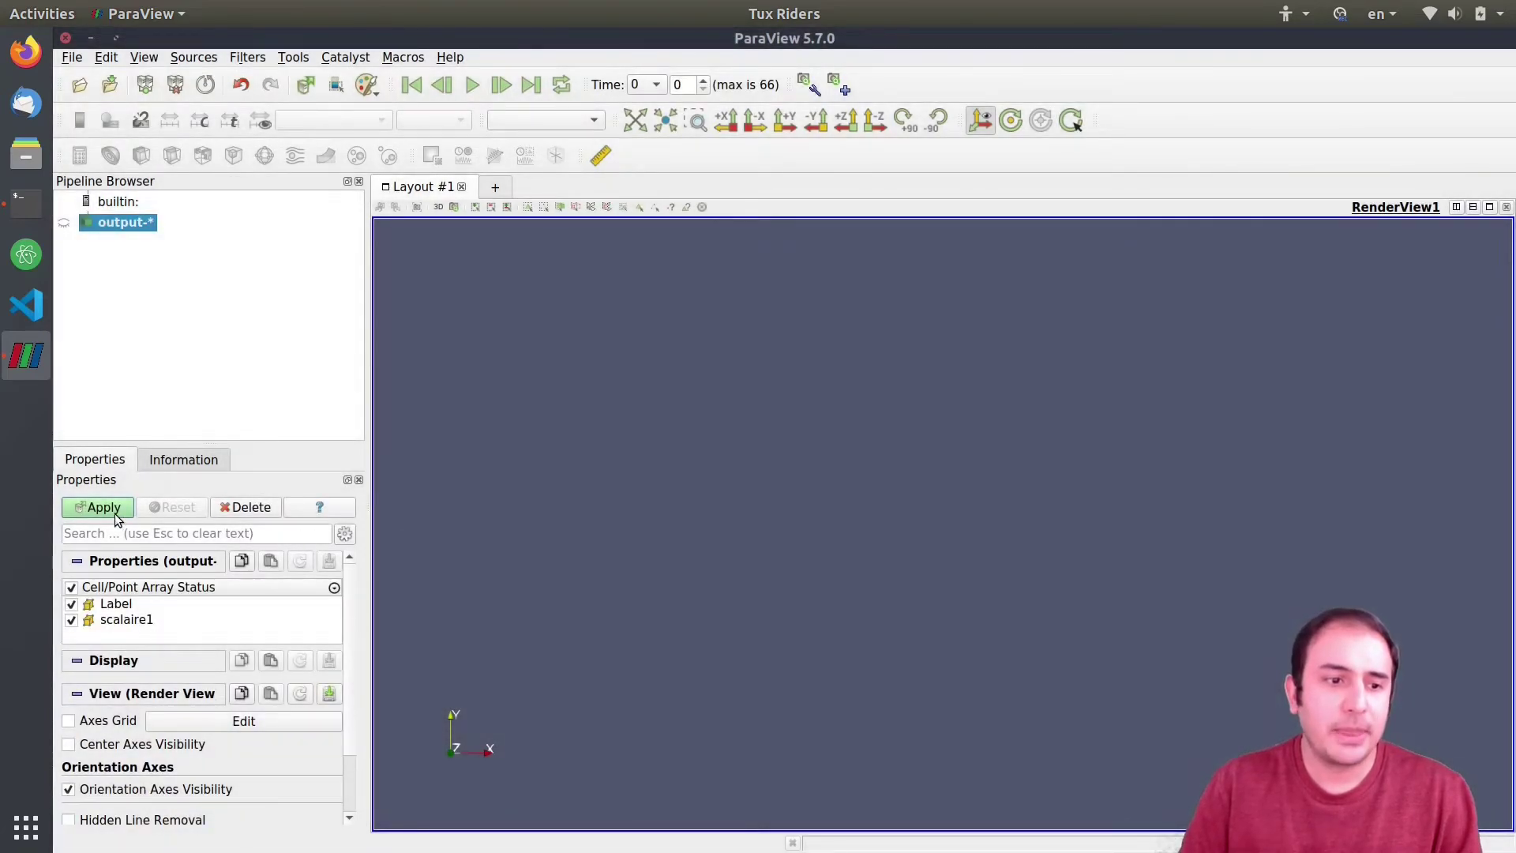
left_click(115, 515)
left_click_drag(982, 525, 945, 404)
left_click_drag(980, 466, 877, 488)
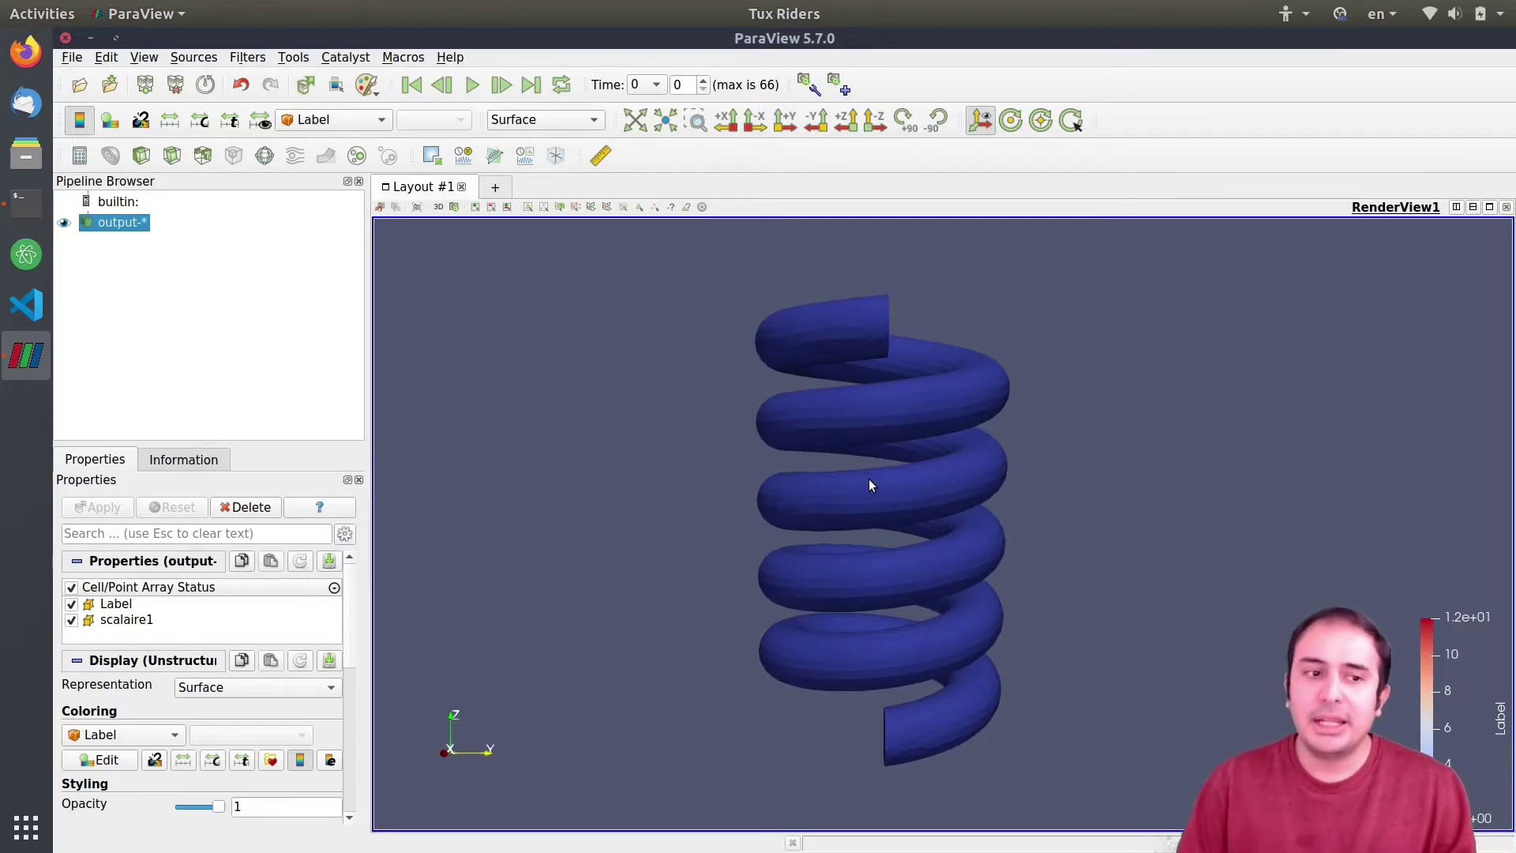
left_click(533, 122)
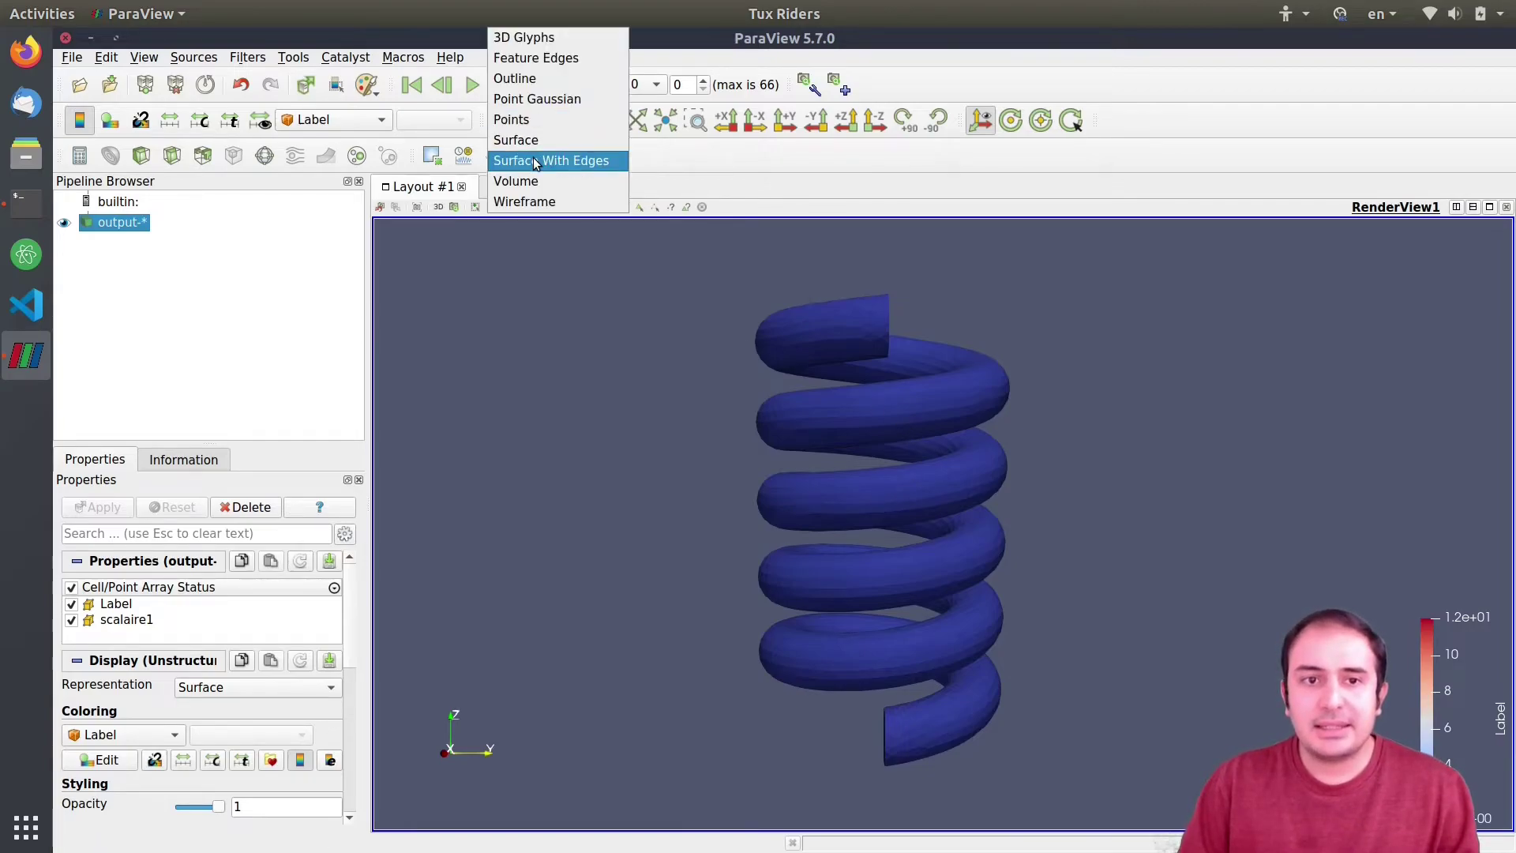
left_click(533, 161)
left_click_drag(946, 325, 946, 376)
scroll(921, 529, "up", 2)
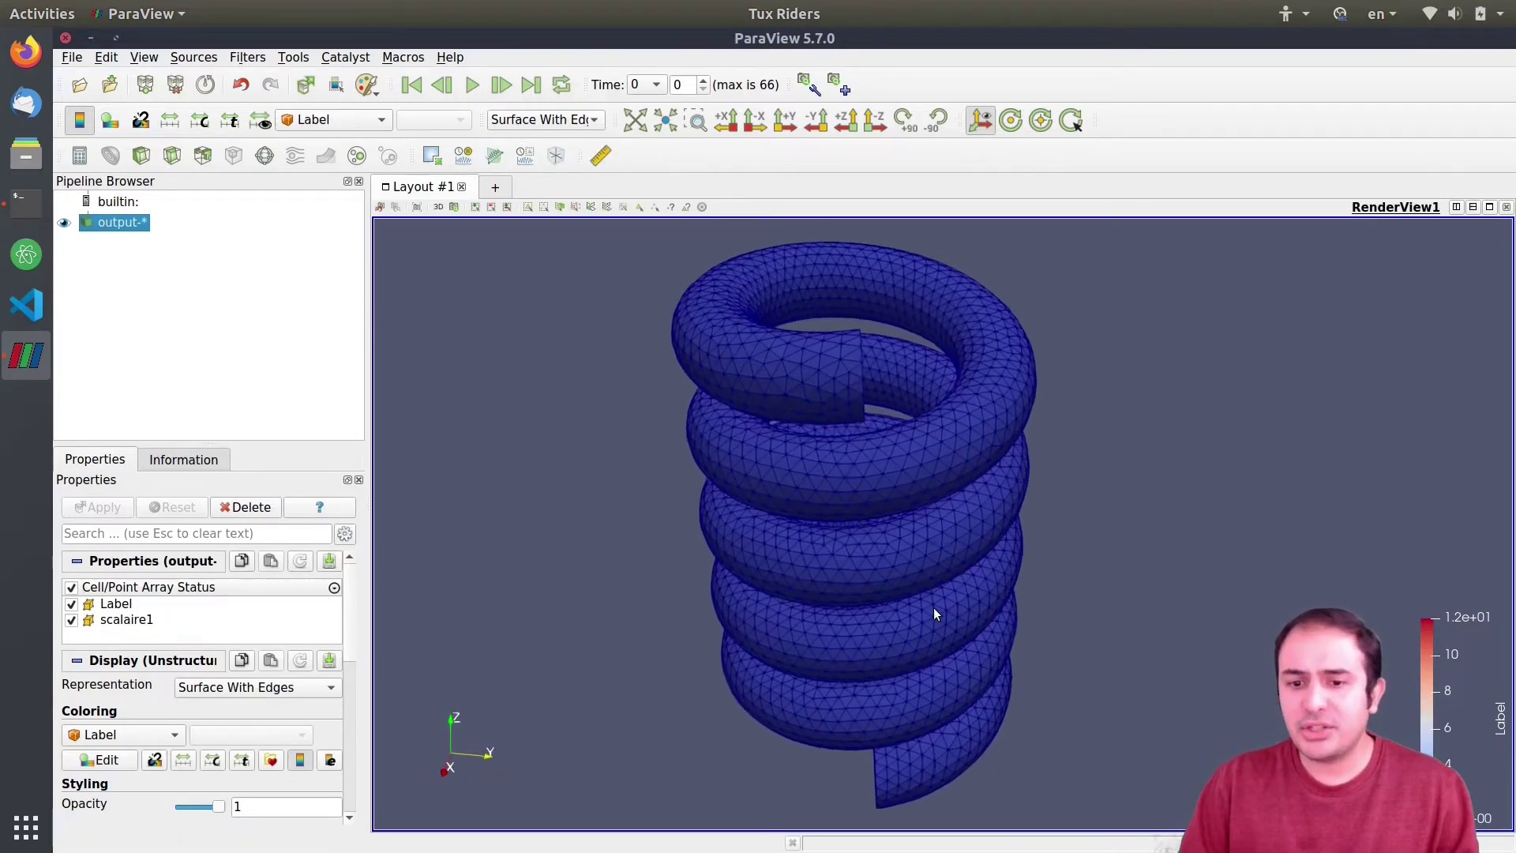
scroll(934, 616, "up", 1)
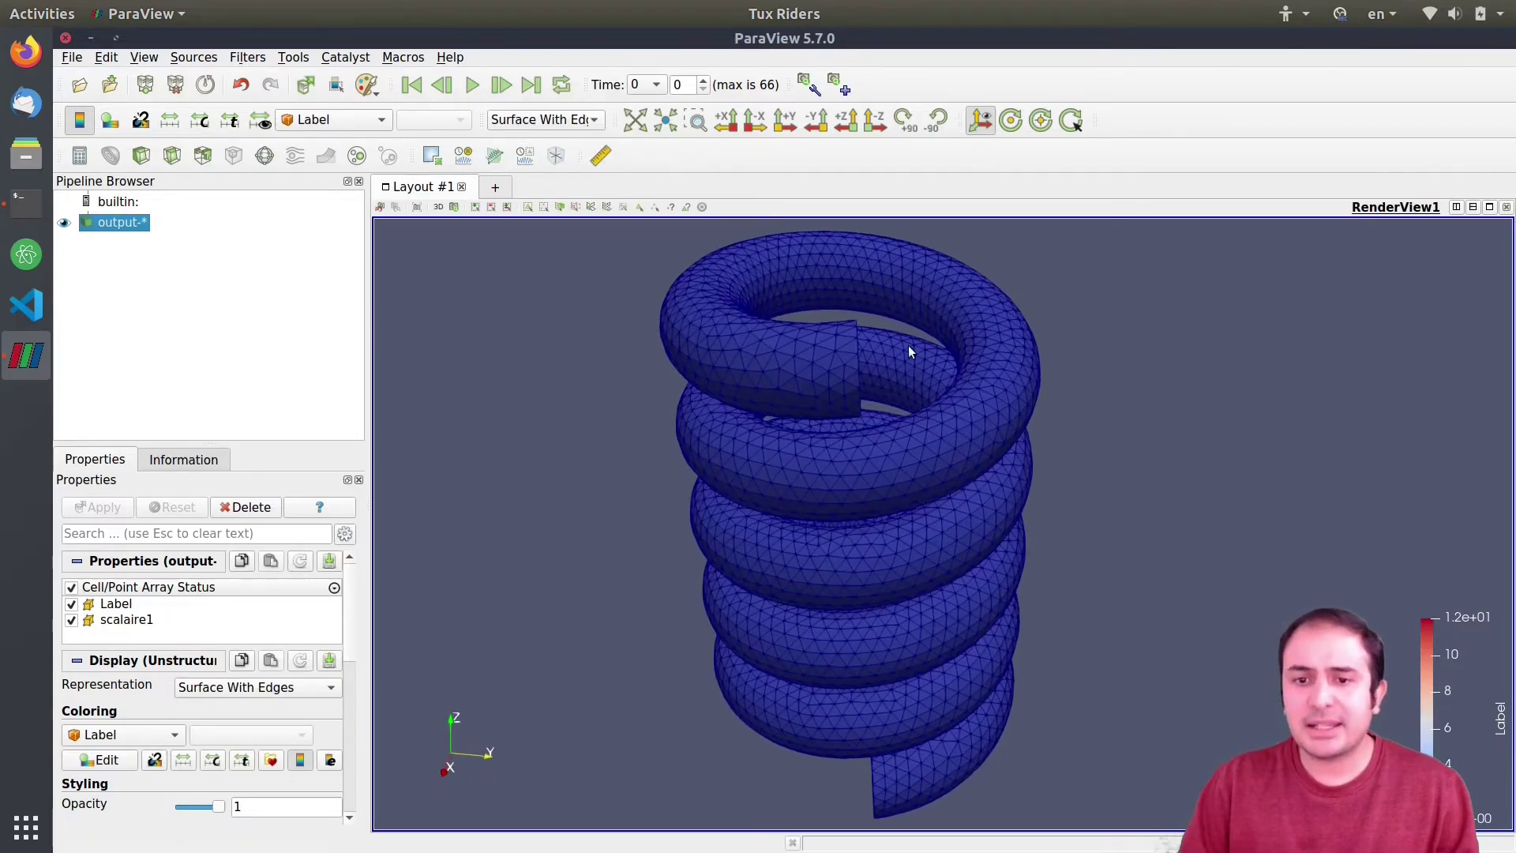
left_click(547, 121)
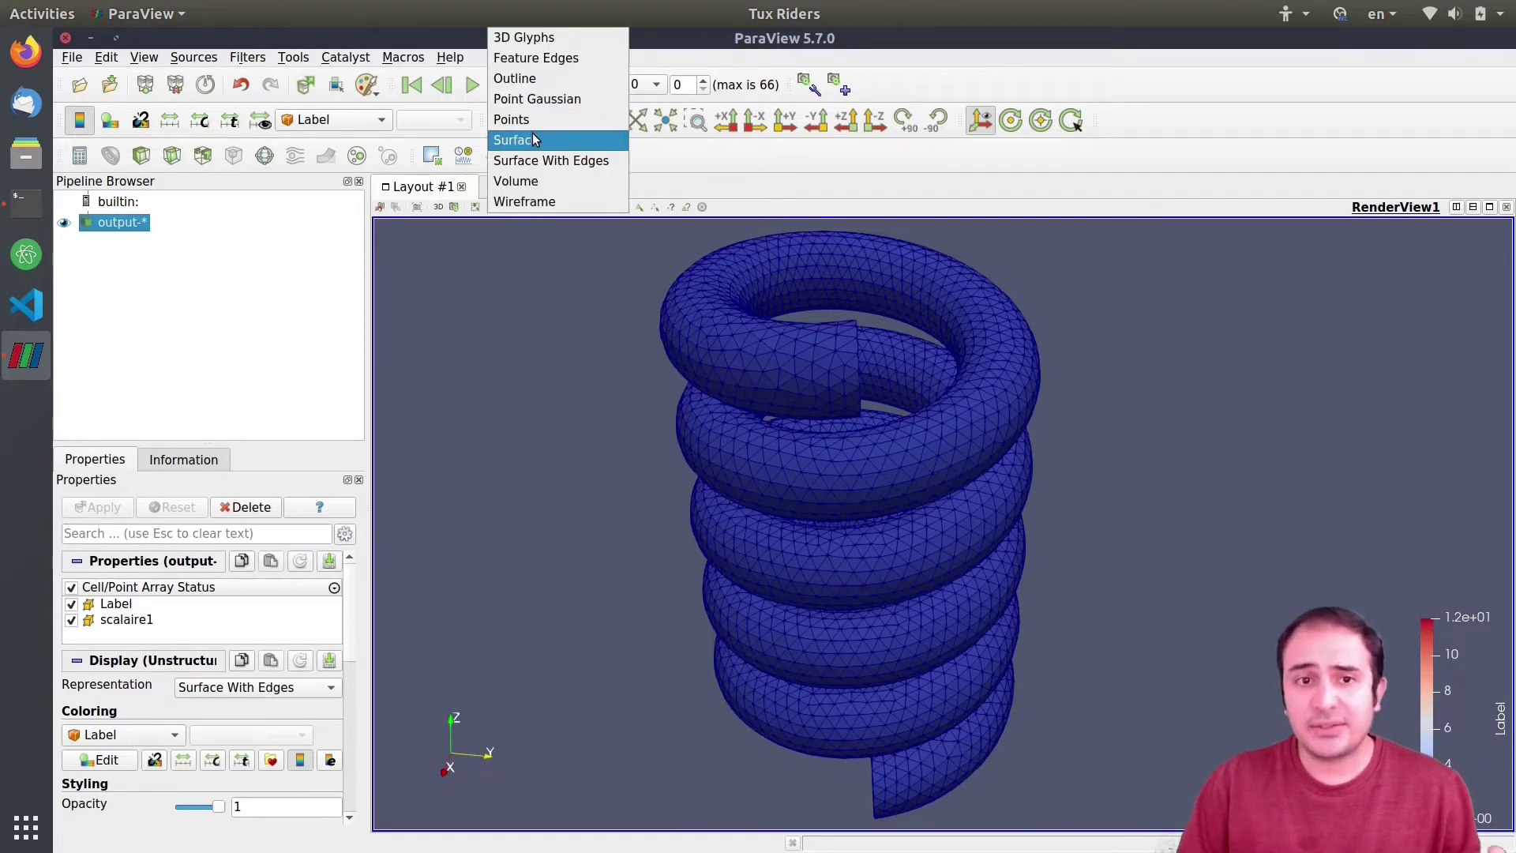
left_click(533, 139)
left_click(328, 127)
- Color the coil by scalaire1 with the Cool to Warm (Extended) preset and adjust the view angle
left_click(329, 141)
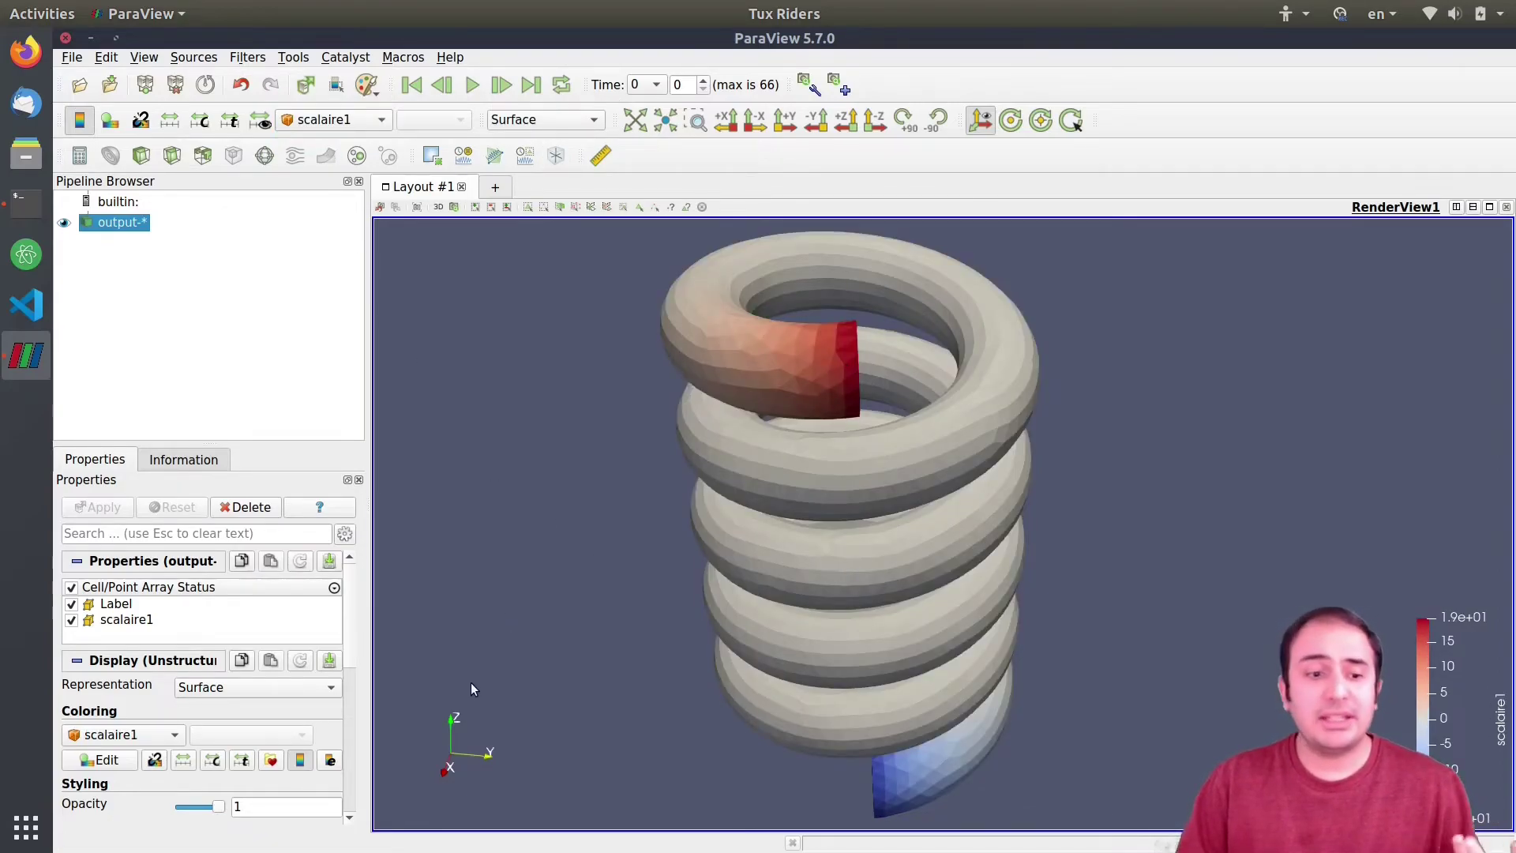
left_click(271, 759)
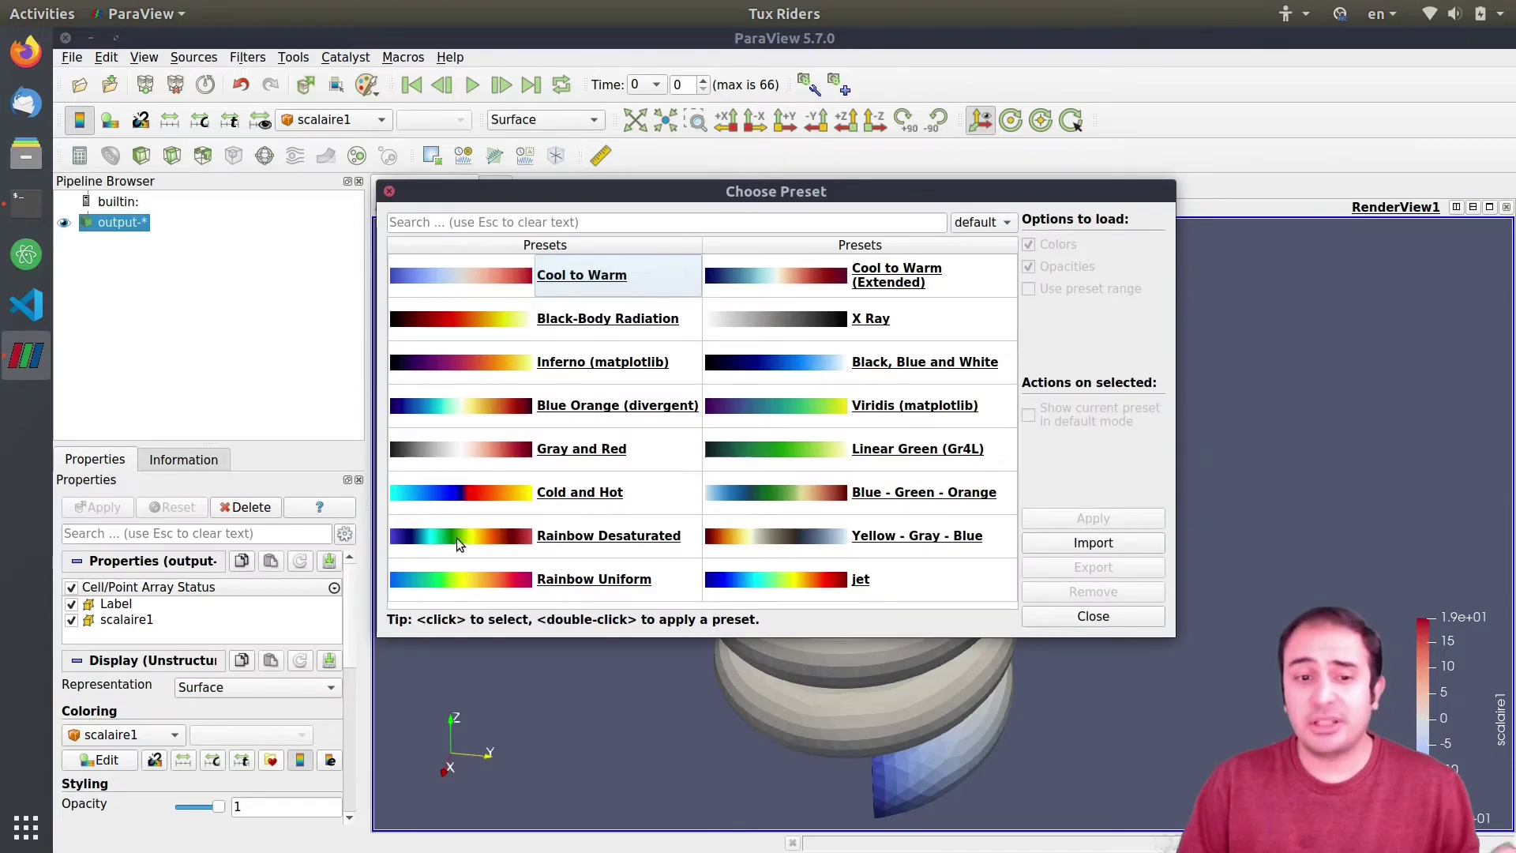
left_click(788, 273)
left_click(1115, 521)
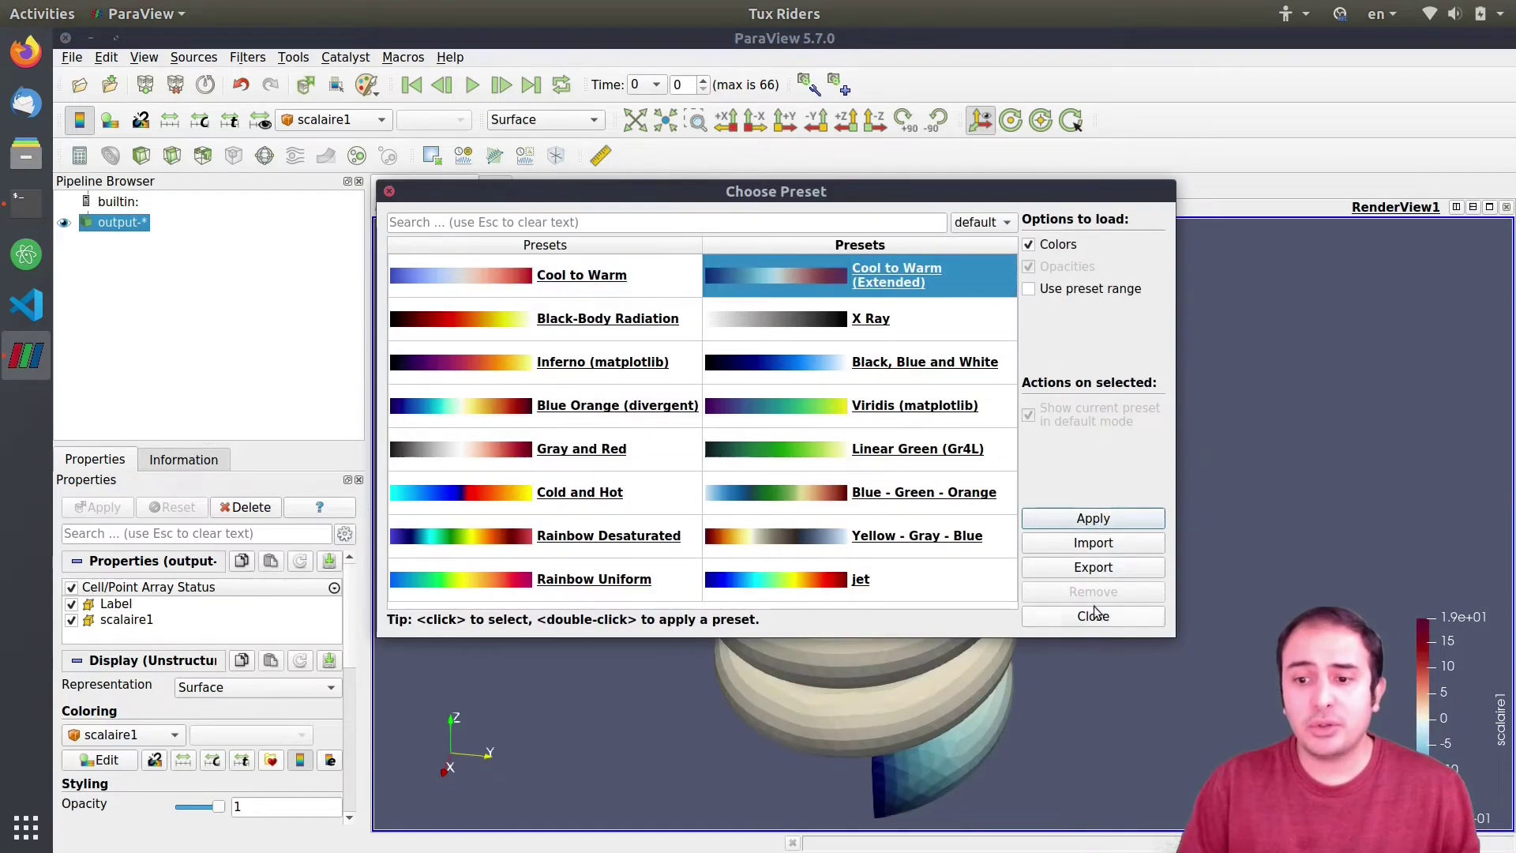
left_click(1099, 616)
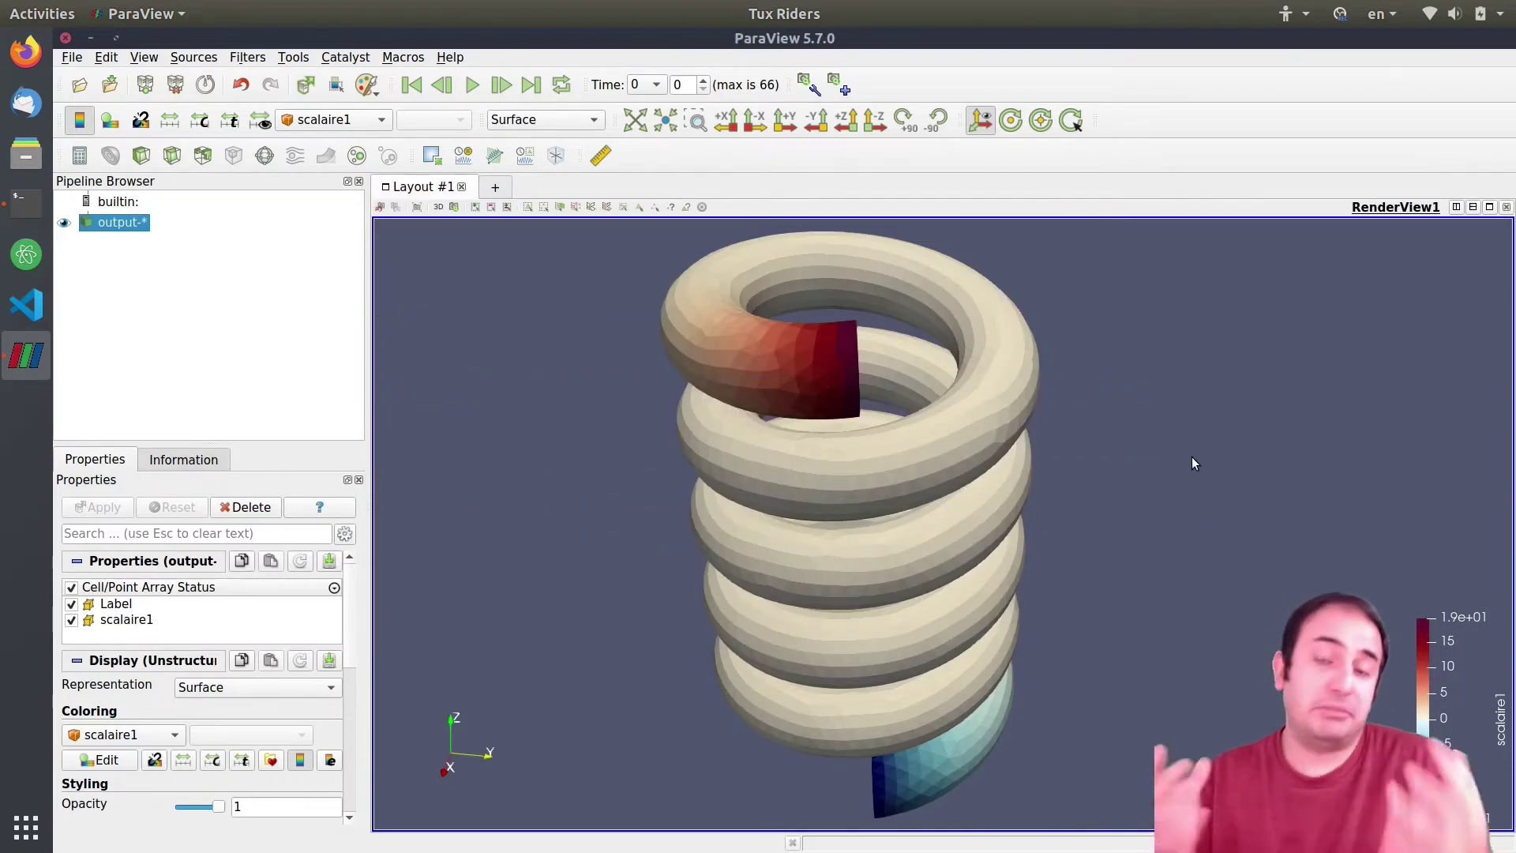
mouse_move(1087, 508)
left_mouse_down()
mouse_move(1083, 467)
mouse_move(1066, 460)
mouse_move(1075, 482)
left_mouse_up()
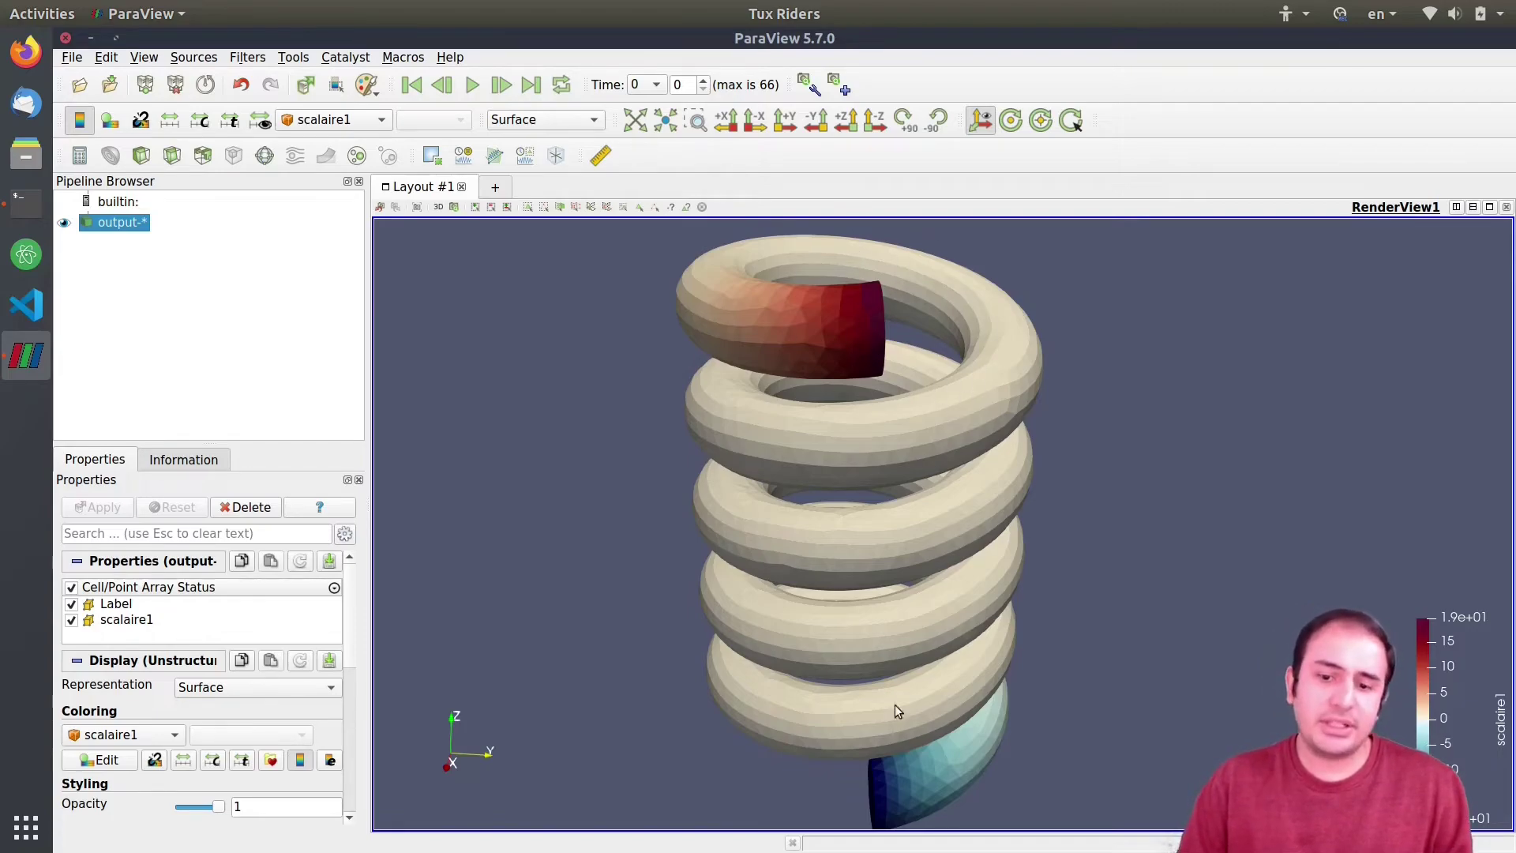
mouse_move(840, 505)
left_mouse_down()
mouse_move(850, 463)
mouse_move(851, 494)
left_mouse_up()
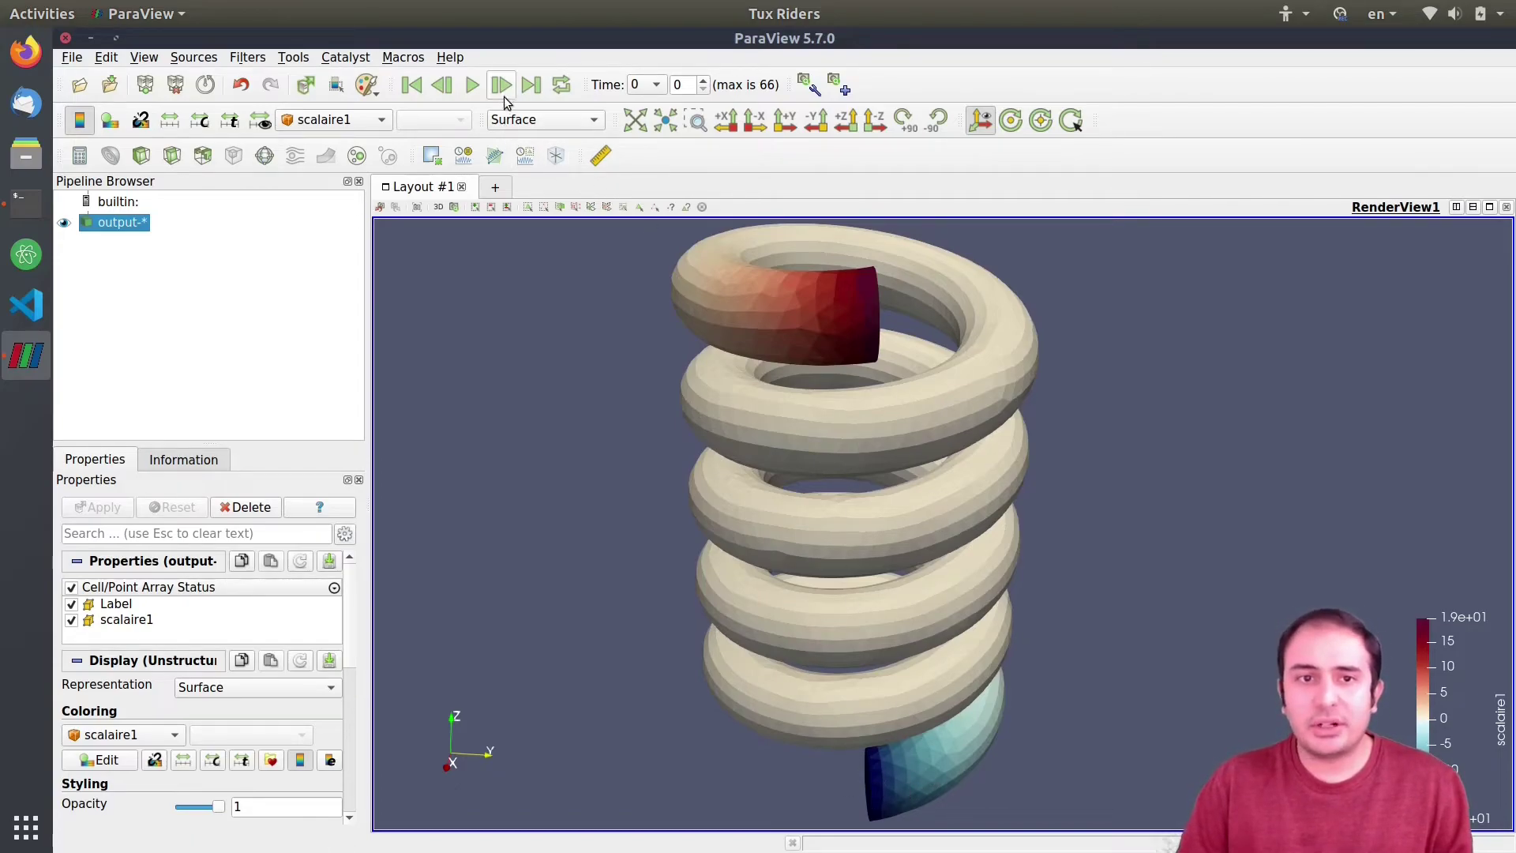
- Play the animation to time step 66, tilting the view to show the coil's top
left_click(474, 86)
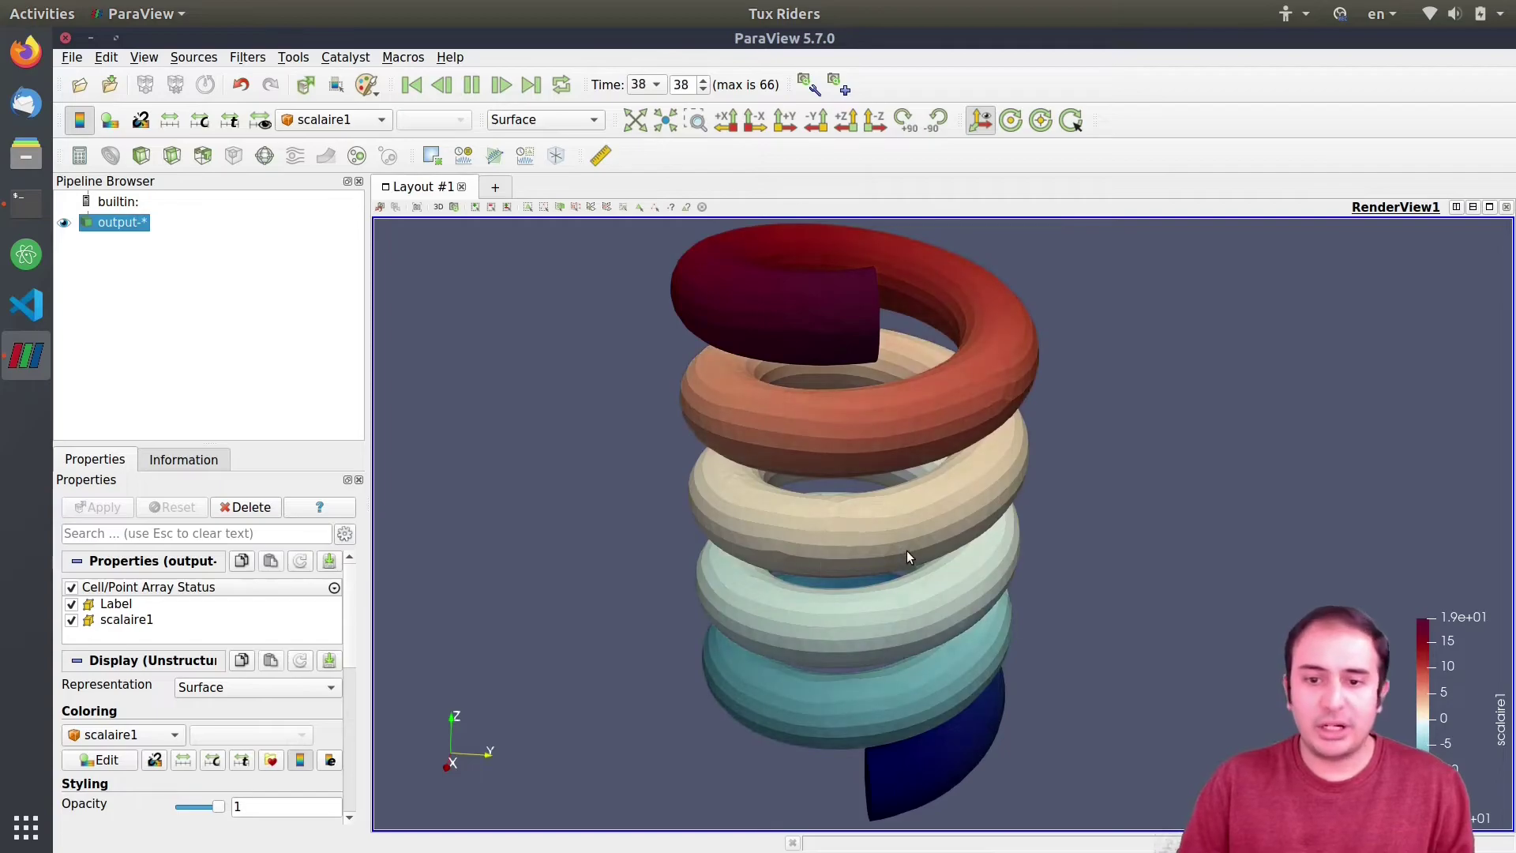
left_click_drag(906, 551, 906, 509)
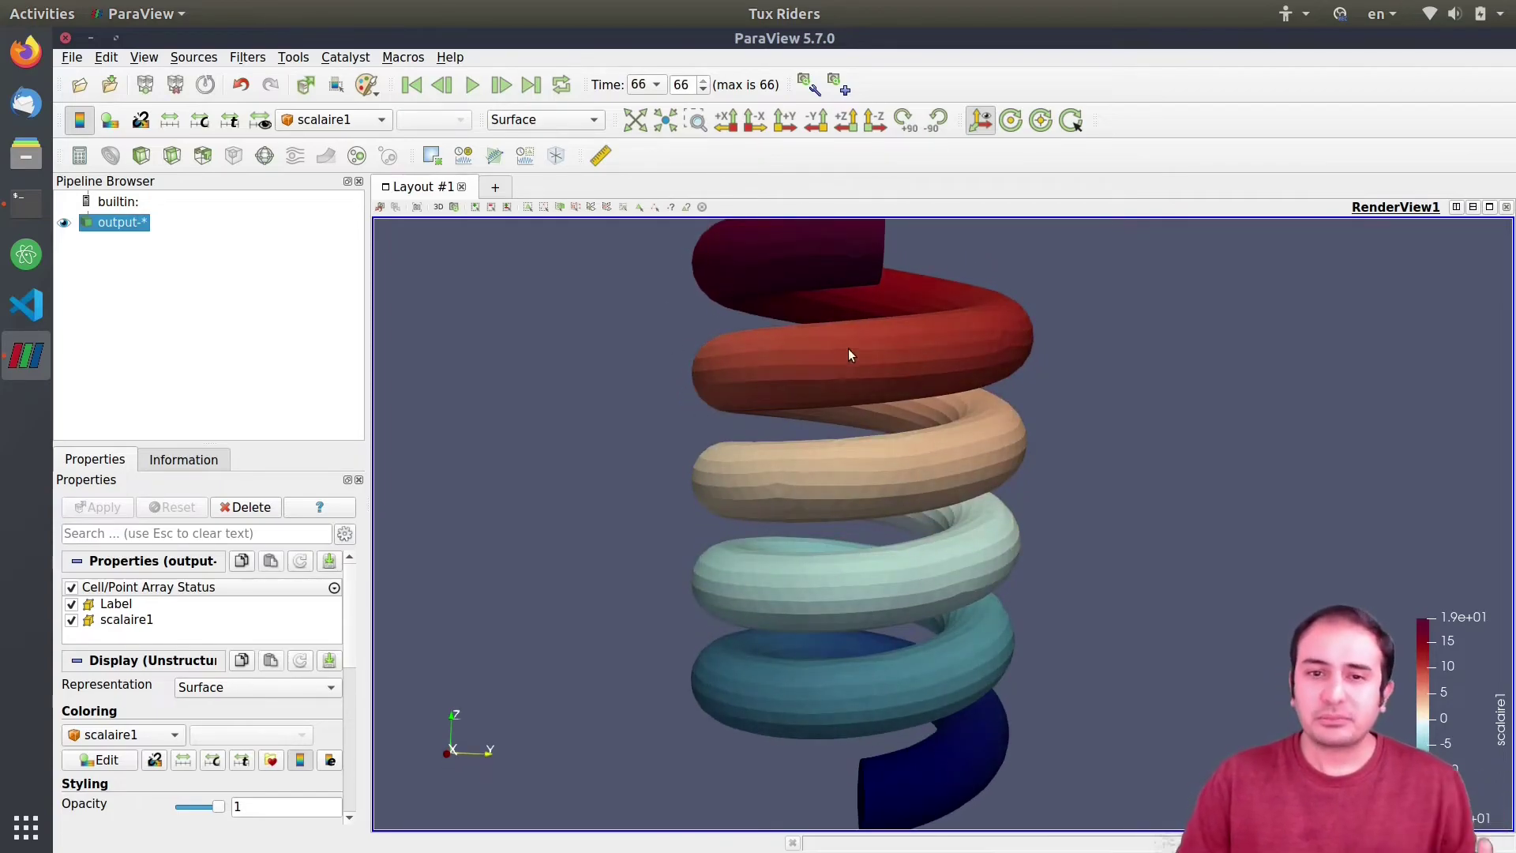
left_click_drag(850, 343, 855, 376)
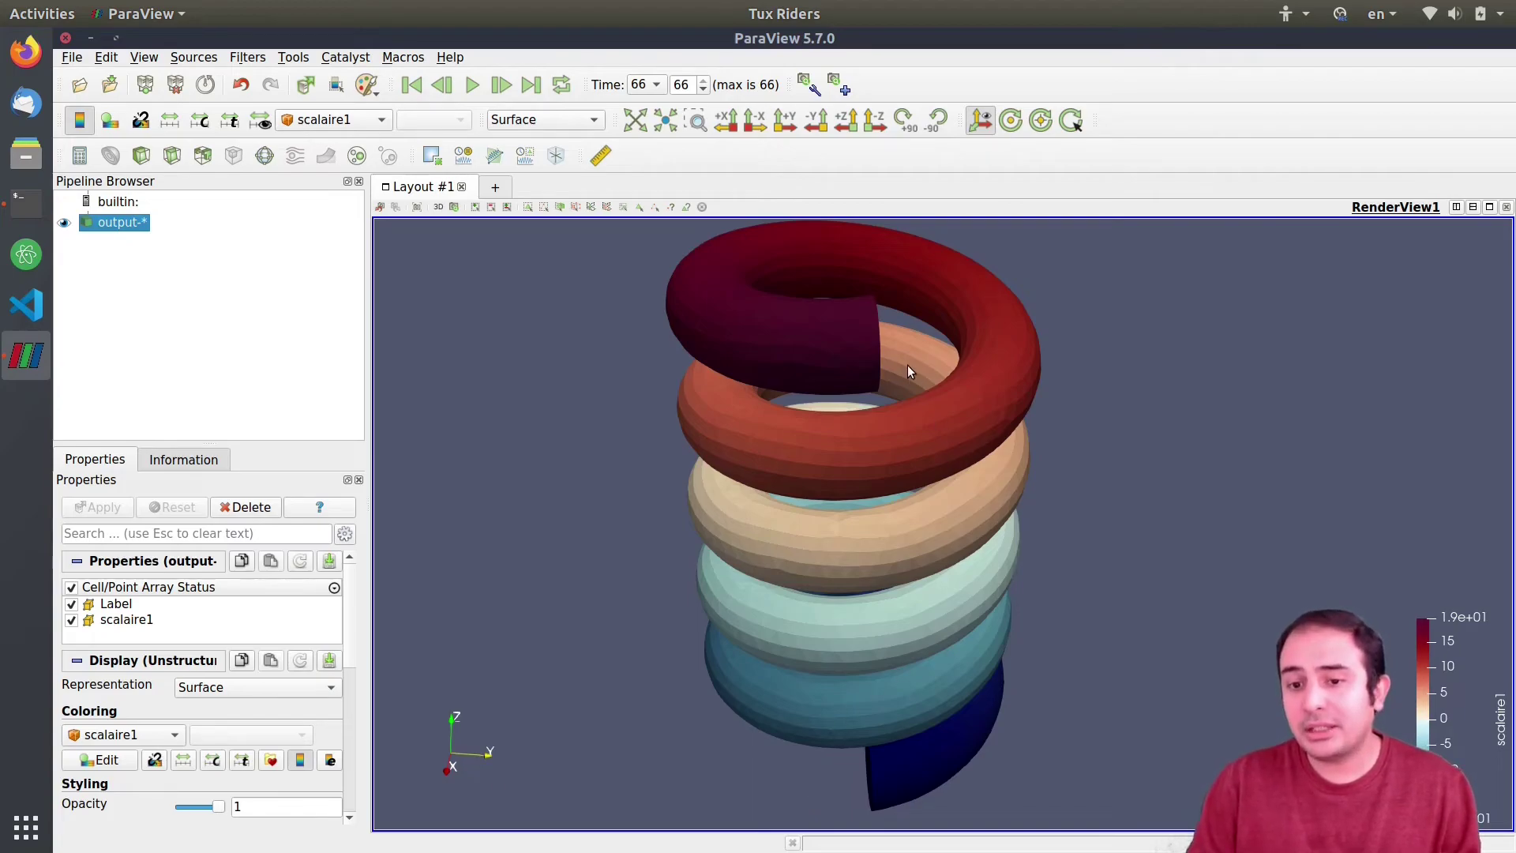
left_click_drag(894, 351, 899, 439)
scroll(864, 500, "up", 5)
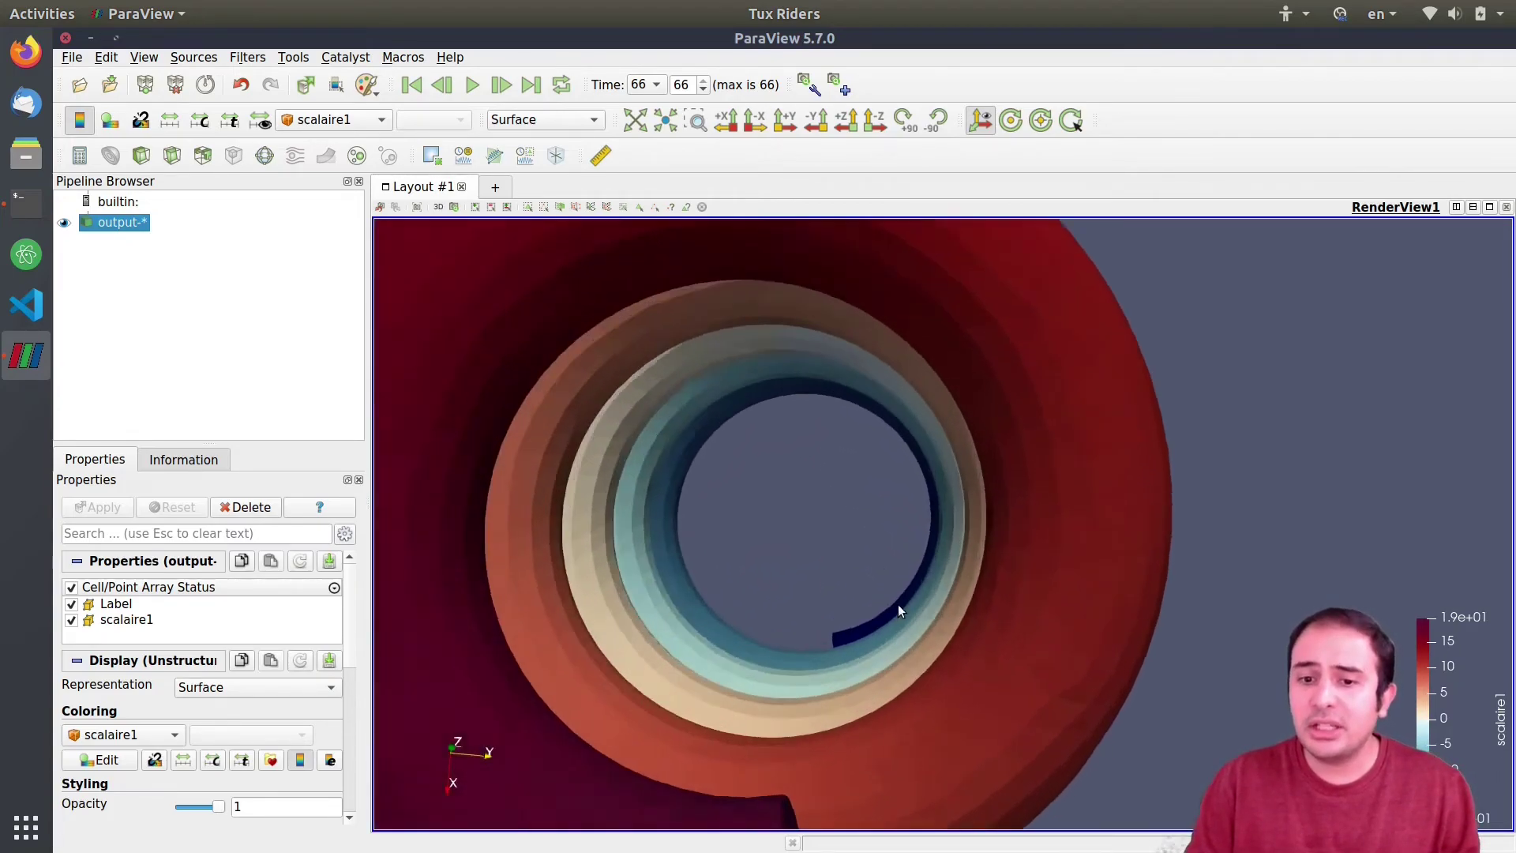
left_click_drag(898, 609, 878, 524)
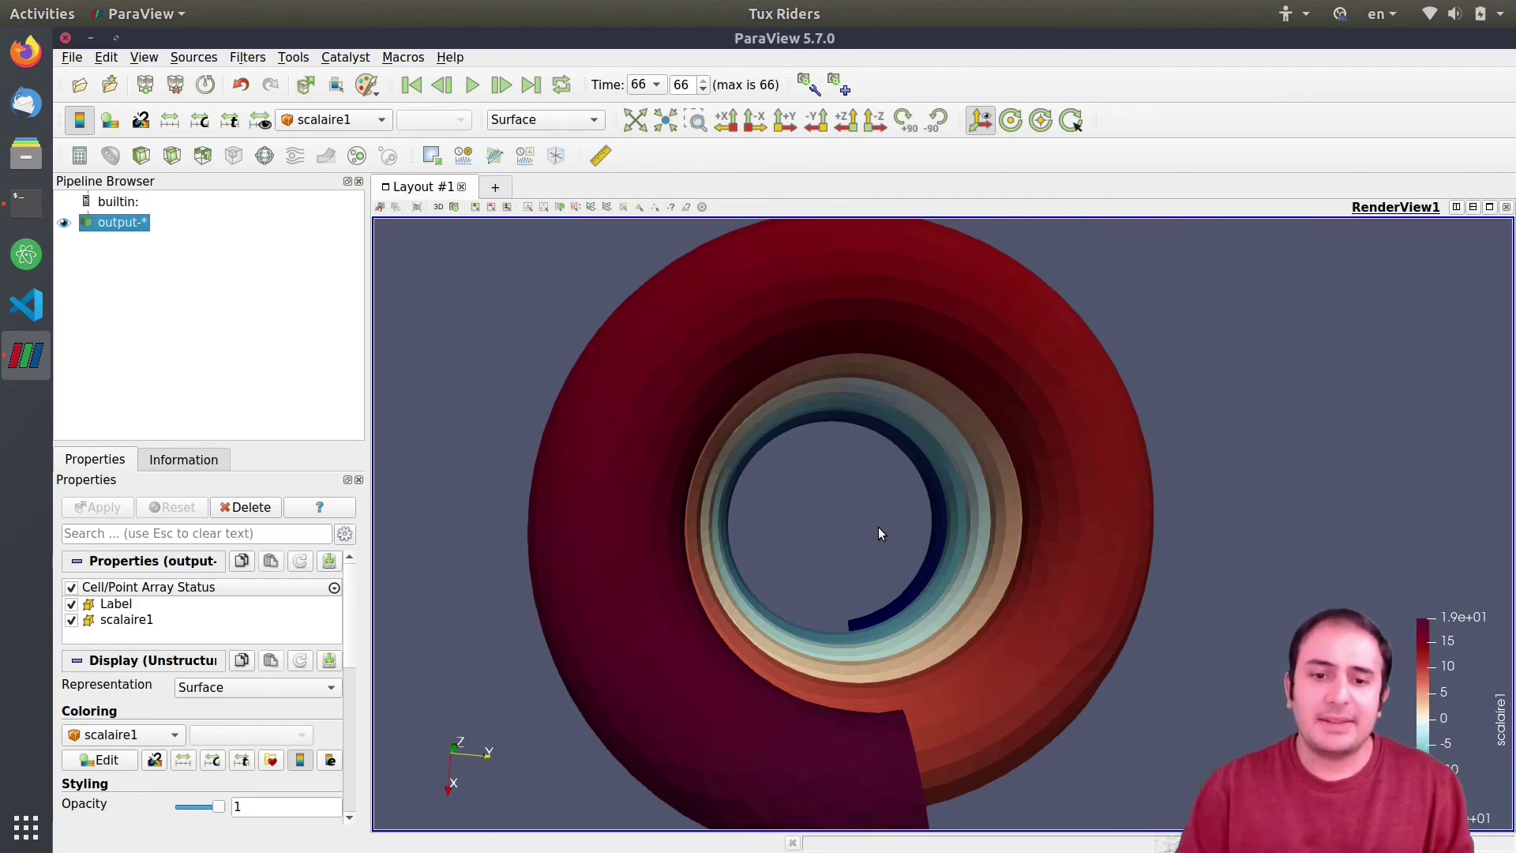
left_click_drag(880, 527, 838, 434)
scroll(824, 458, "down", 5)
scroll(825, 458, "up", 4)
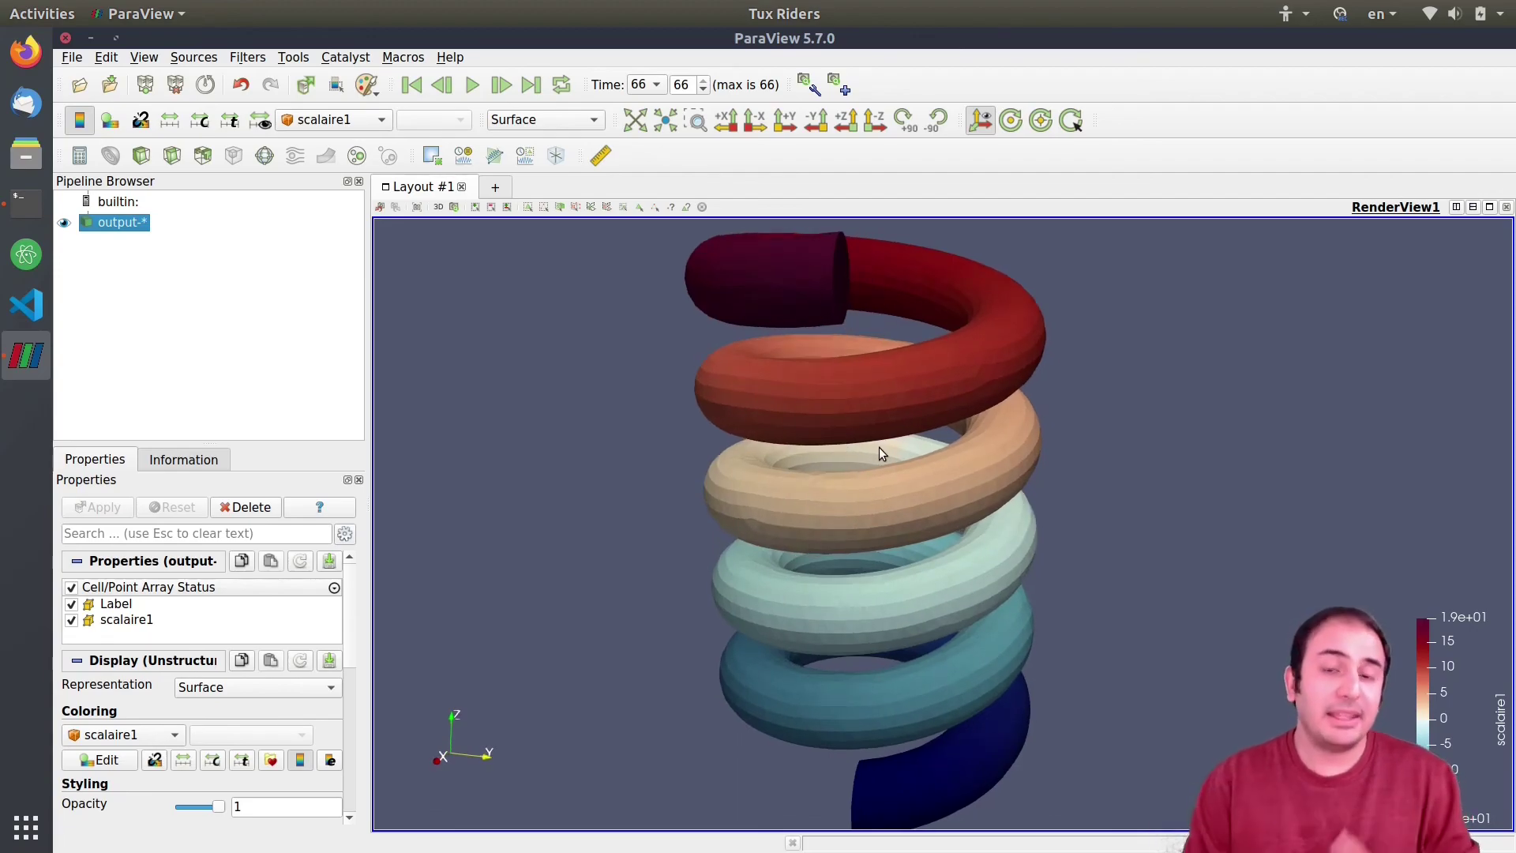